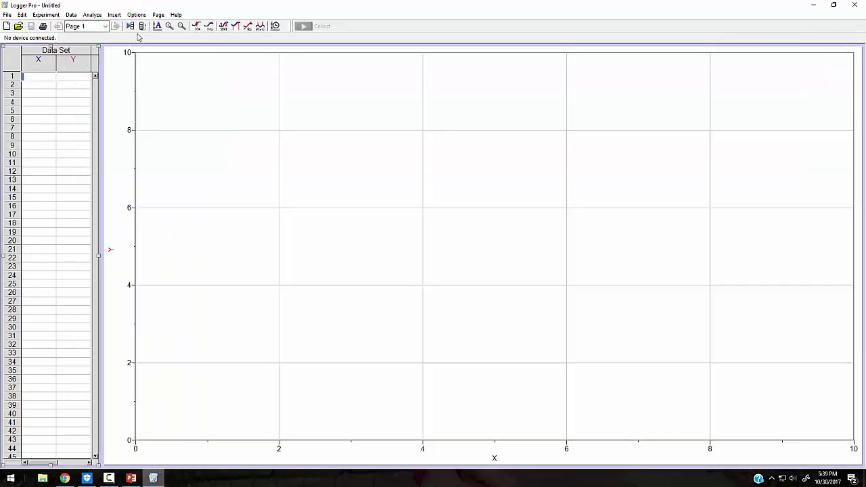
- Insert the Pasco Ball Toss 120 fps movie from its folder, enlarging and positioning it to fill most of the page
left_click(114, 15)
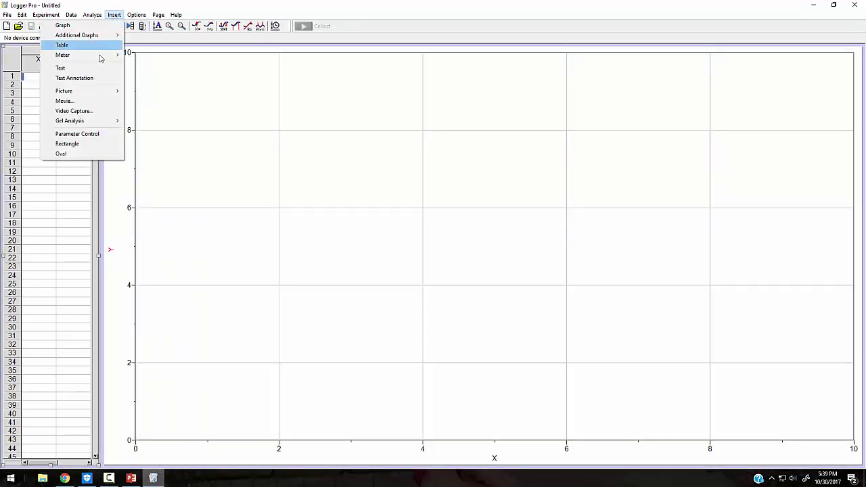
left_click(82, 103)
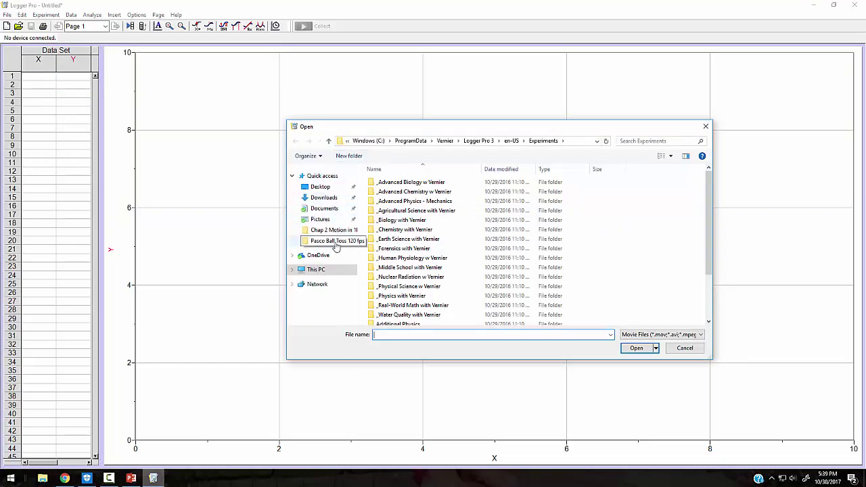
left_click(335, 244)
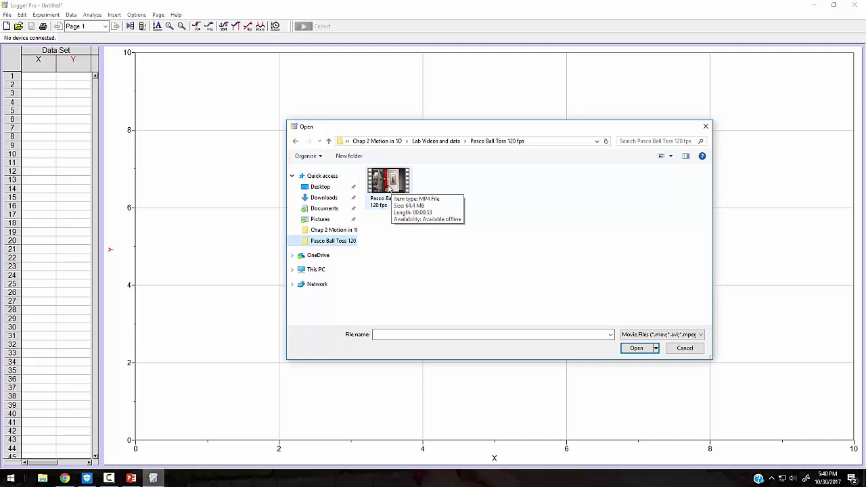
double_click(387, 181)
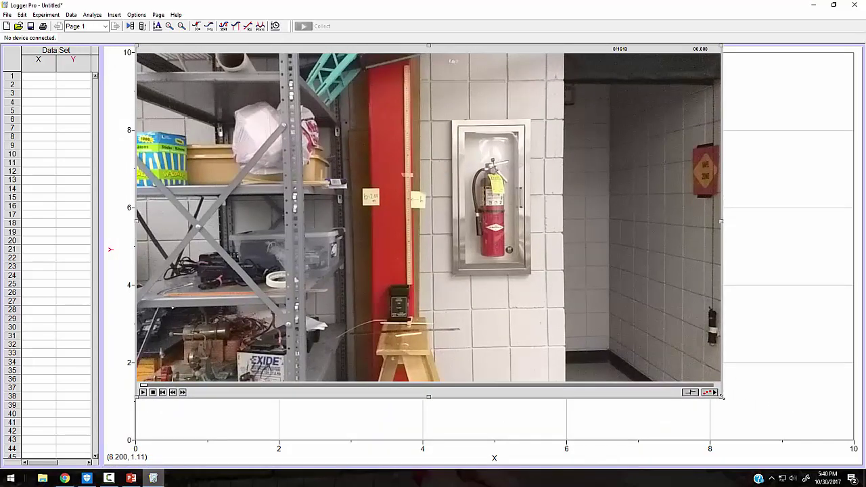
left_click_drag(722, 399, 812, 467)
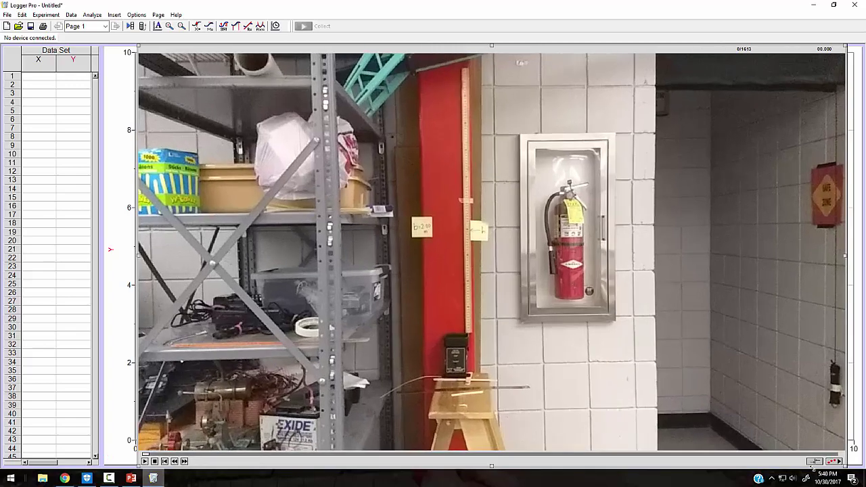
left_click_drag(660, 379, 633, 378)
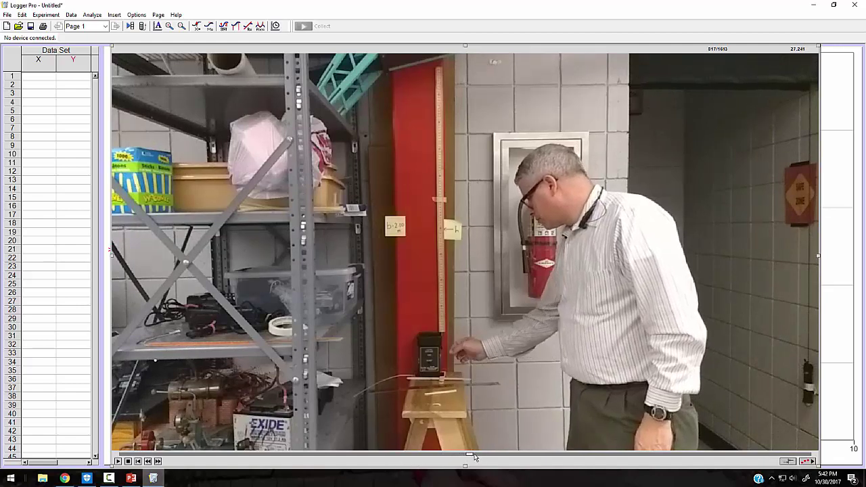
- Move the movie to the ball toss and go backward frame by frame to examine the ball shortly after launch
left_click_drag(466, 456, 388, 458)
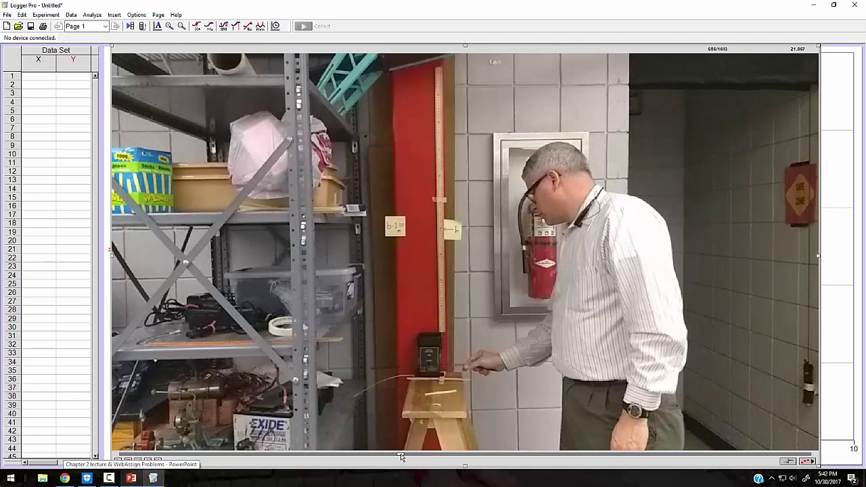
left_click_drag(401, 458, 419, 462)
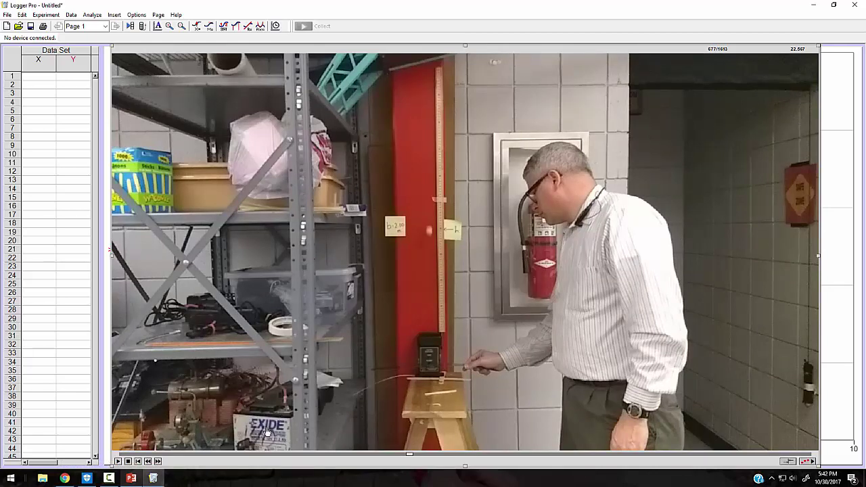
left_click(158, 461)
left_click(158, 461)
left_click(158, 461)
left_click(149, 461)
left_click(148, 461)
left_click(148, 461)
left_click(149, 461)
left_click(148, 461)
left_click(148, 461)
left_click(148, 461)
left_click(148, 461)
left_click(149, 461)
left_click(148, 461)
left_click(148, 461)
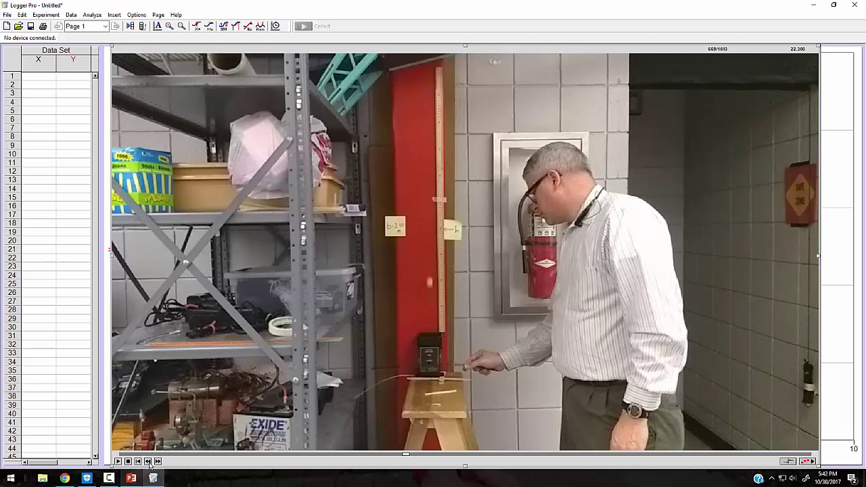
left_click(148, 461)
left_click(148, 461)
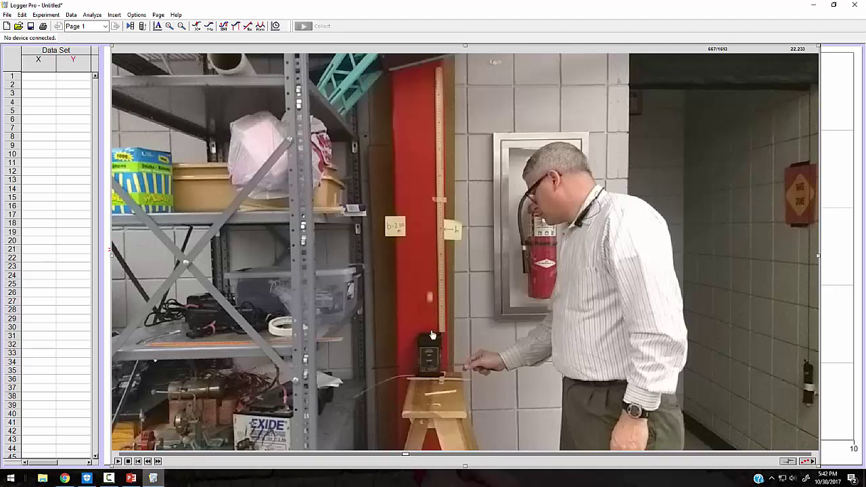
- Advance the movie frame by frame to examine the ball's rise along the ruler
left_click(157, 462)
left_click(158, 462)
left_click(158, 462)
left_click(158, 461)
left_click(157, 462)
left_click(157, 461)
left_click(158, 462)
left_click(157, 462)
left_click(158, 462)
left_click(159, 463)
left_click(159, 463)
left_click(158, 462)
left_click(158, 462)
left_click(159, 462)
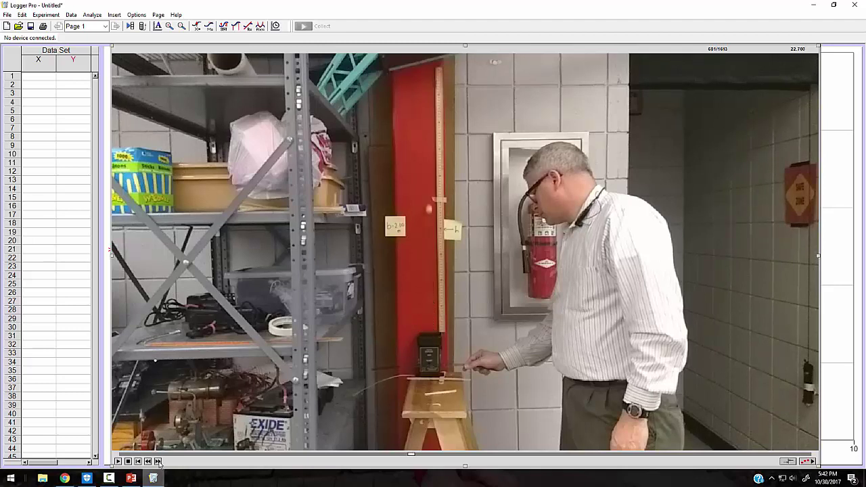
left_click(158, 462)
left_click(158, 462)
left_click(158, 462)
left_click(158, 462)
left_click(158, 462)
left_click(159, 462)
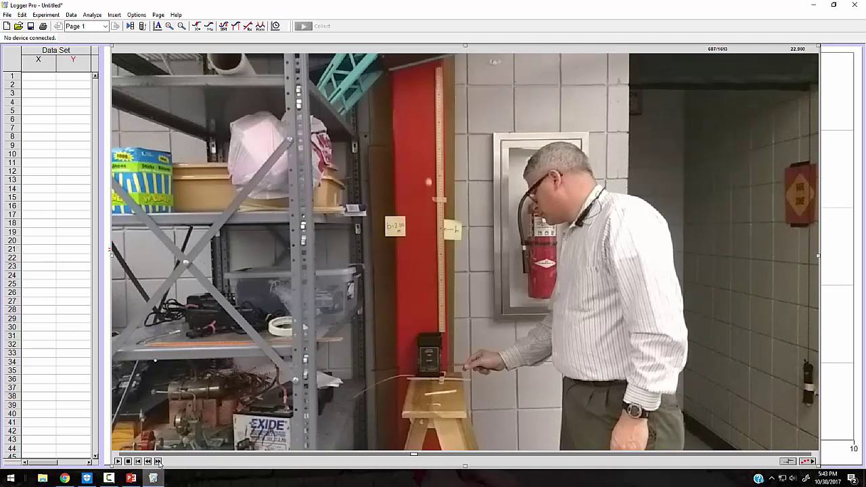
left_click(158, 463)
left_click(158, 462)
left_click(158, 463)
- Step the movie back to frame 662, where the ball is just about to leave the launcher
left_click(149, 462)
left_click(148, 461)
left_click(148, 461)
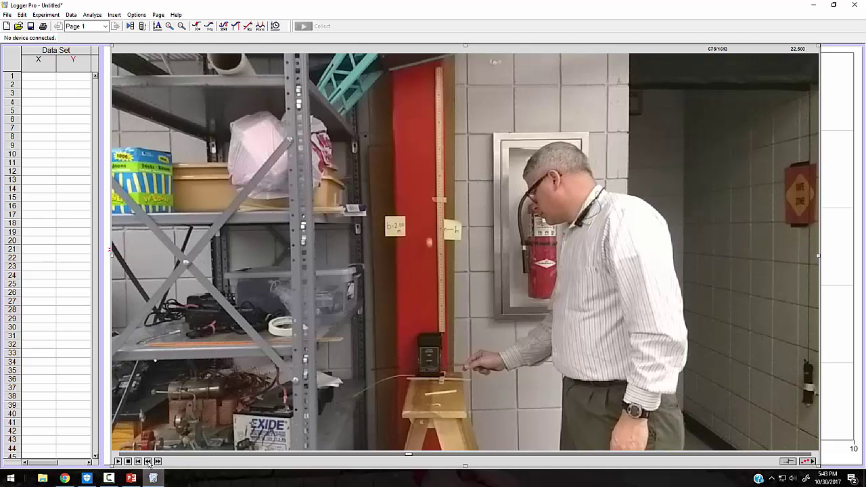
left_click(148, 462)
left_click(148, 462)
left_click(148, 461)
left_click(148, 461)
left_click(148, 462)
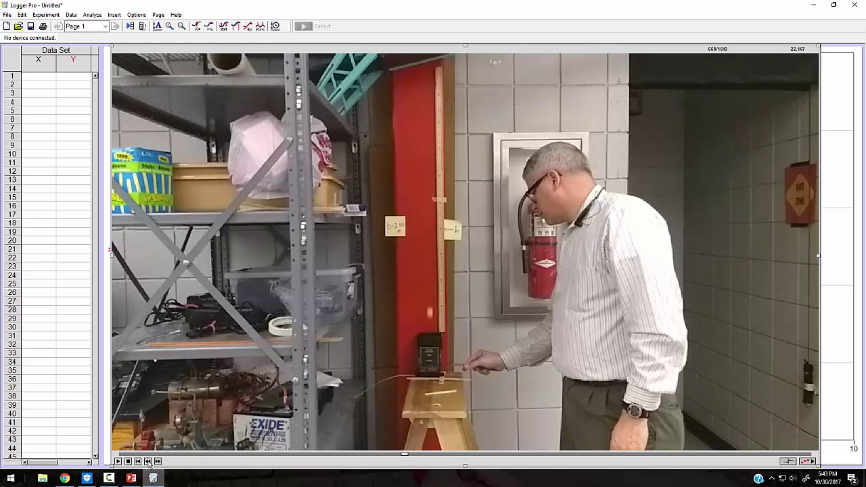
left_click(148, 461)
left_click(148, 461)
left_click(148, 462)
left_click(149, 462)
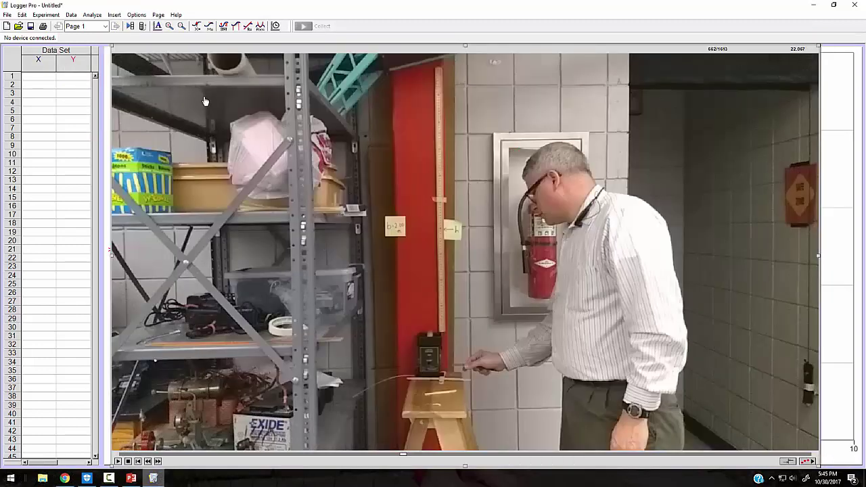
- In the movie options, make the first video analysis point define time zero and override the frame rate to 120 fps
left_click(136, 17)
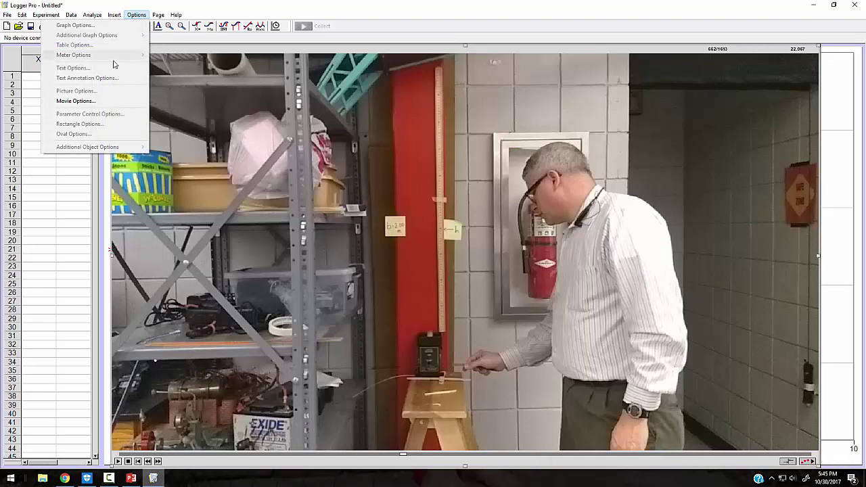
left_click(76, 102)
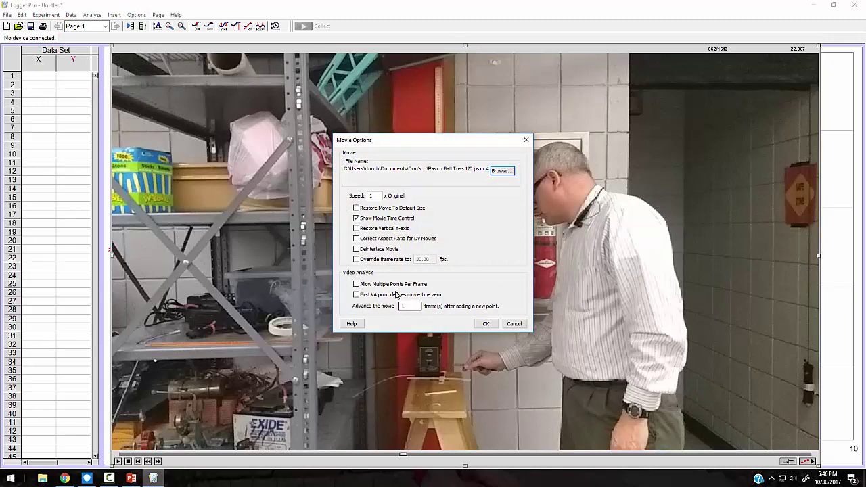
left_click(357, 296)
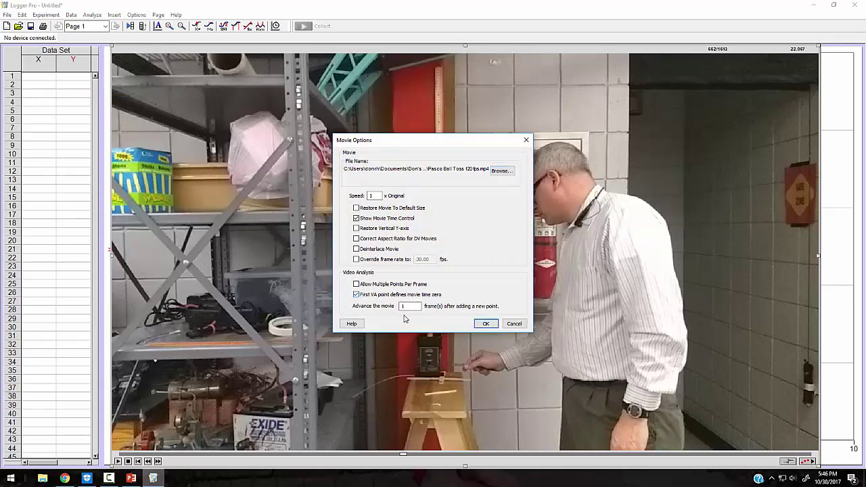
left_click(357, 261)
type("120")
left_click_drag(445, 143, 297, 129)
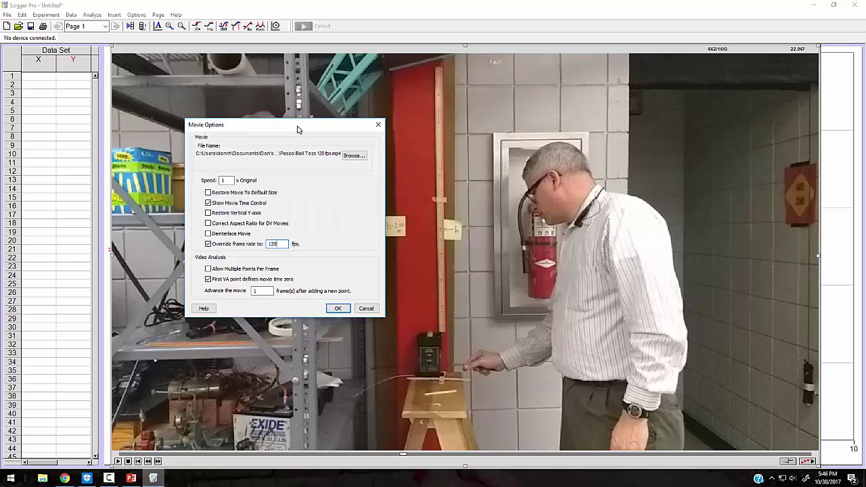
double_click(262, 291)
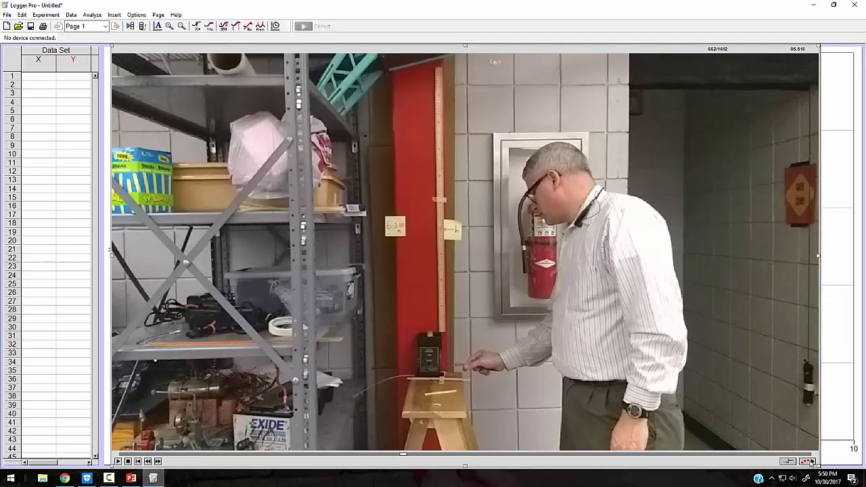
- Enable video analysis and set the scale along the full length of the vertical ruler to 1 m
left_click(808, 462)
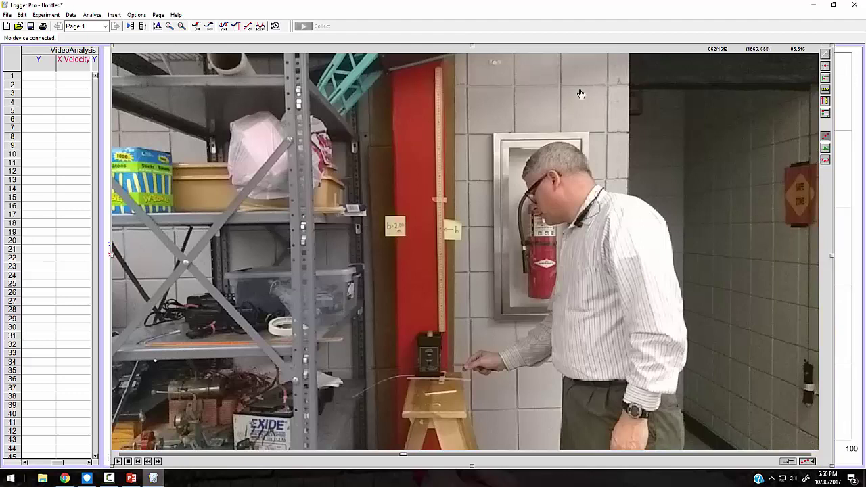
left_click(826, 89)
left_click_drag(447, 209, 442, 331)
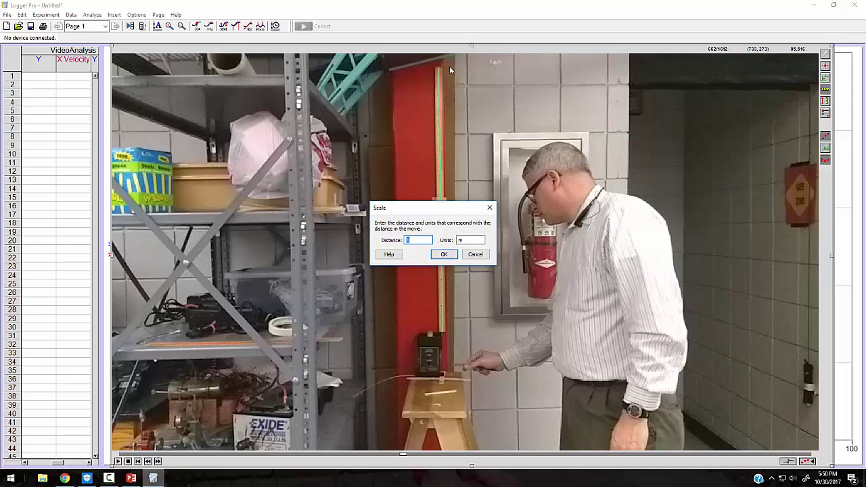
left_click(444, 254)
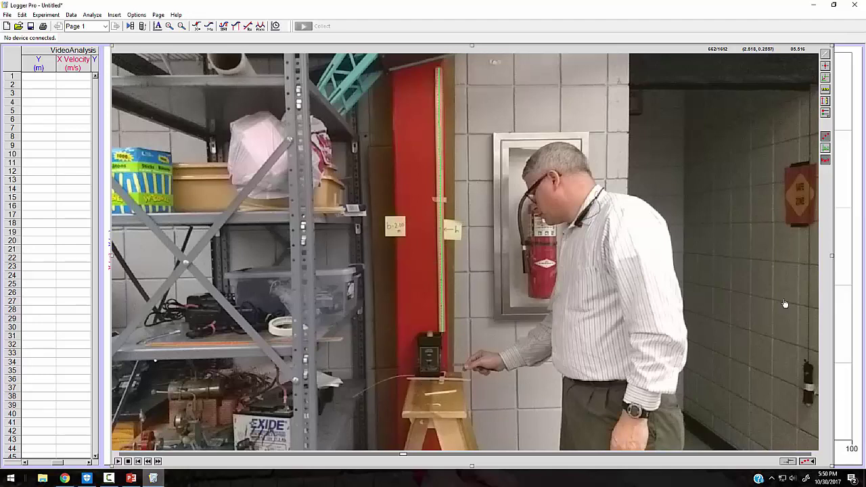
- Set the coordinate origin level with the launcher's top, tilt the axes slightly to match the camera, and align the vertical axis with the ruler
left_click(827, 80)
left_click(430, 334)
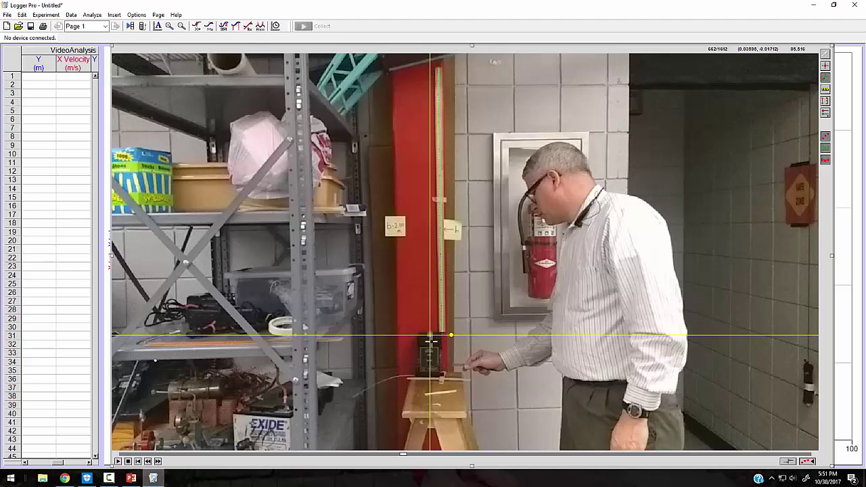
left_click_drag(431, 335, 472, 334)
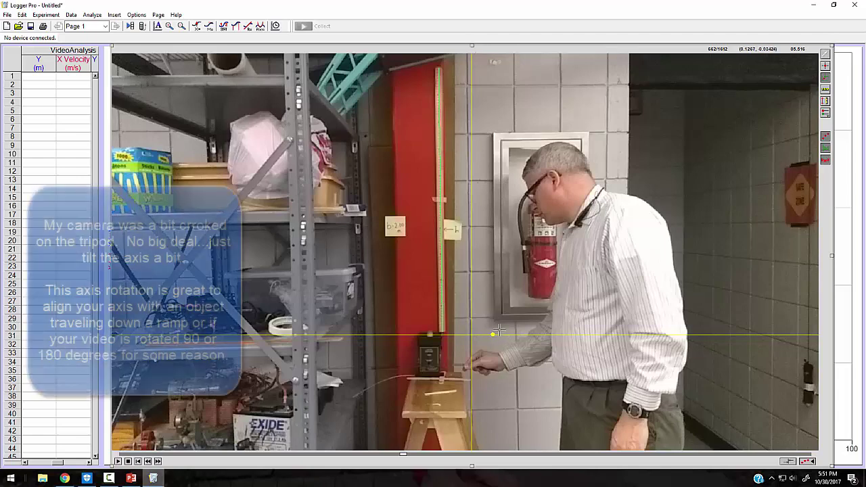
left_click_drag(494, 334, 582, 333)
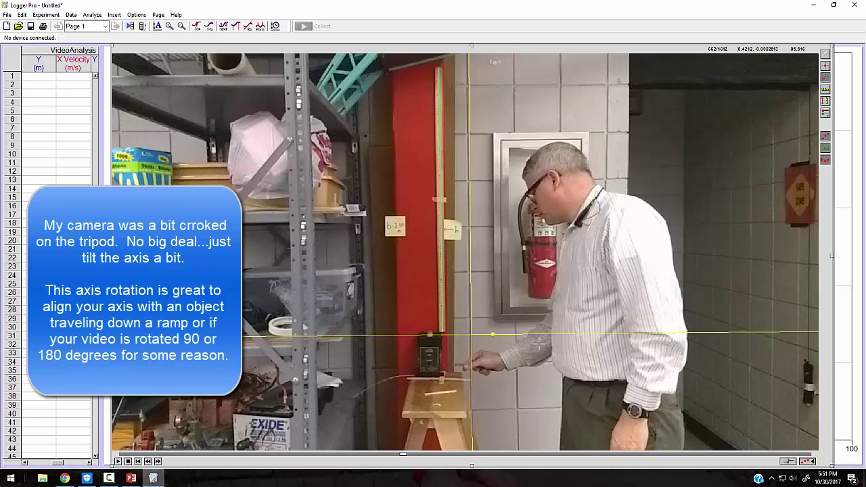
left_click_drag(472, 334, 440, 335)
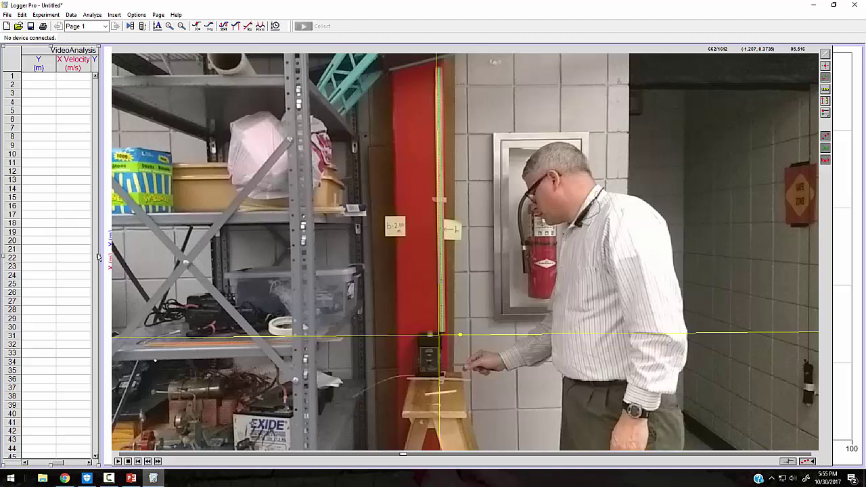
- Widen the VideoAnalysis data table to show all columns from Time through Y Velocity
left_click_drag(99, 256, 135, 253)
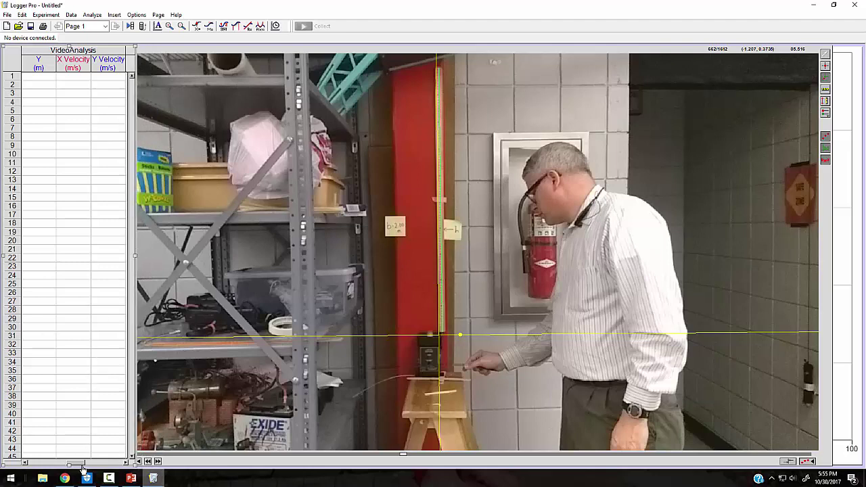
left_click(48, 462)
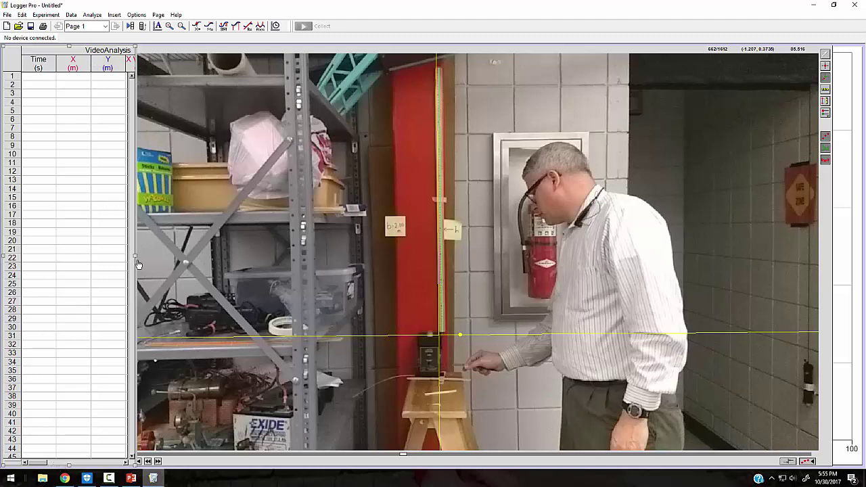
left_click_drag(122, 256, 211, 255)
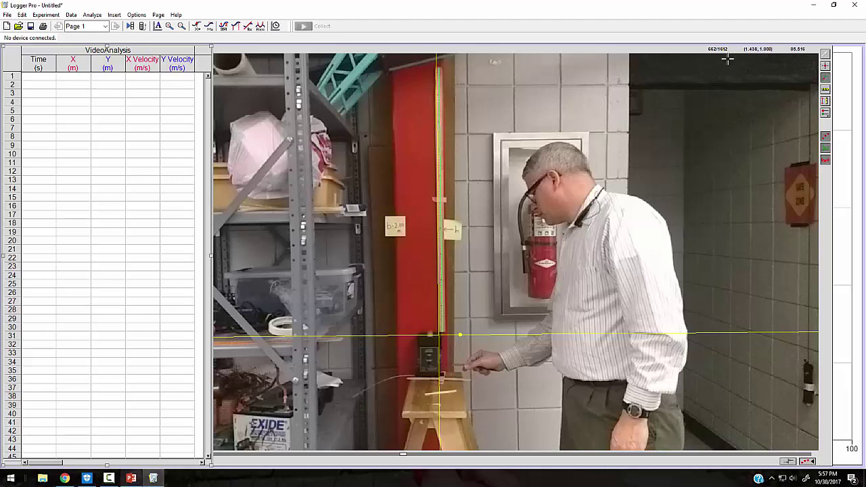
- Use Add Point to mark the ball's position in 14 consecutive frames, starting at frame 662 with the ball at the launcher's top
left_click(826, 76)
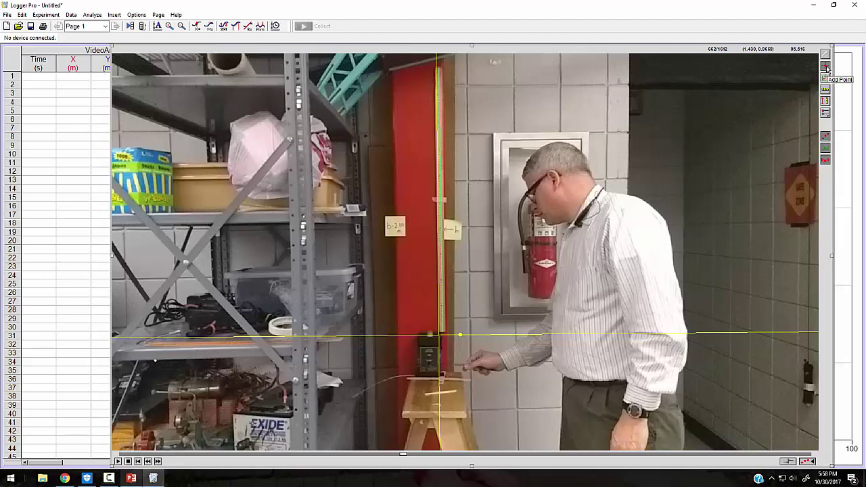
left_click(826, 67)
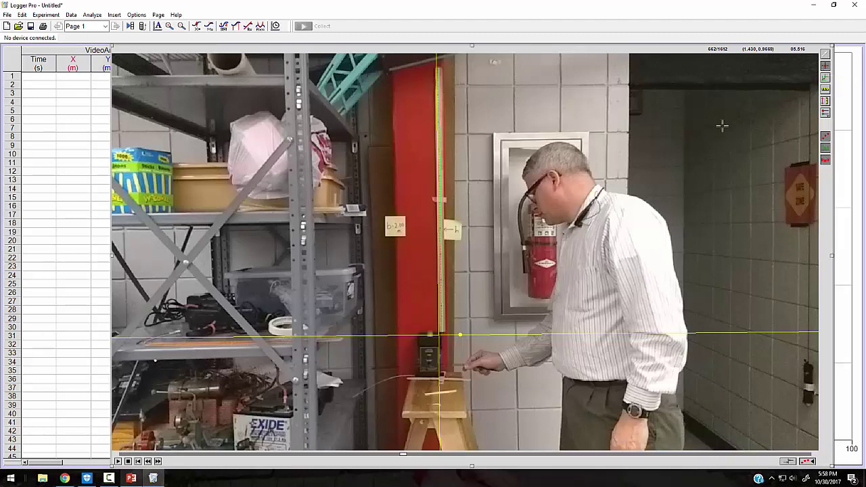
left_click(429, 335)
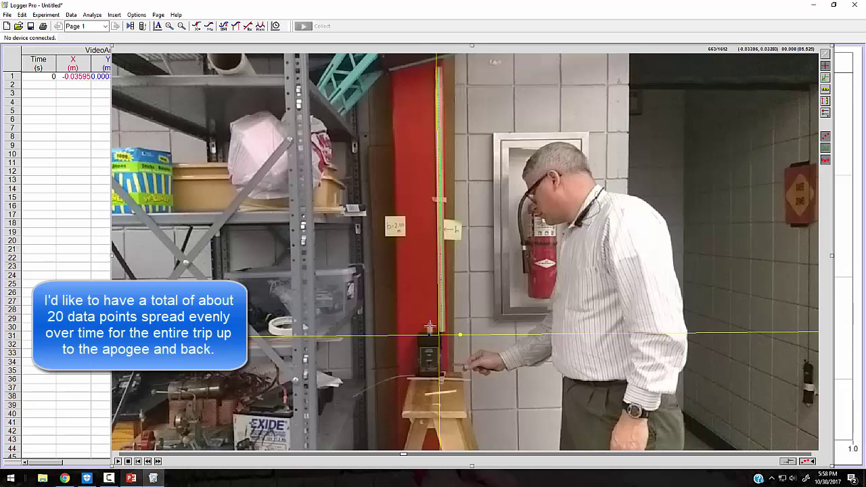
left_click(430, 329)
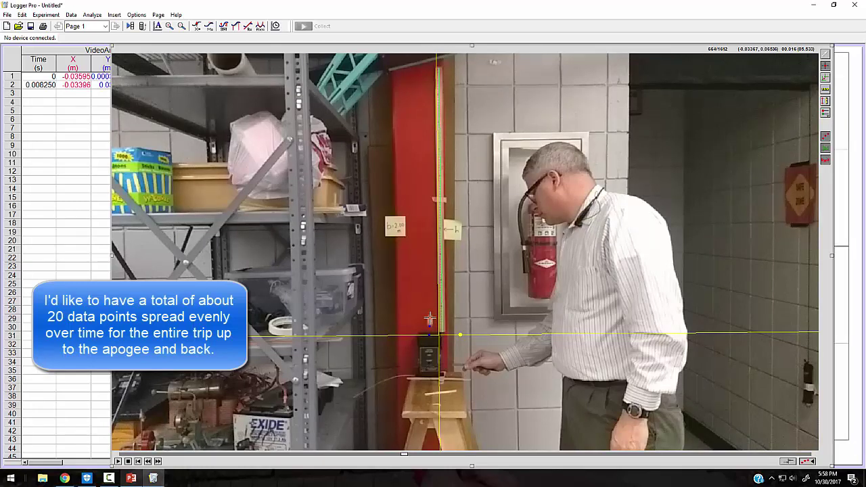
left_click(430, 318)
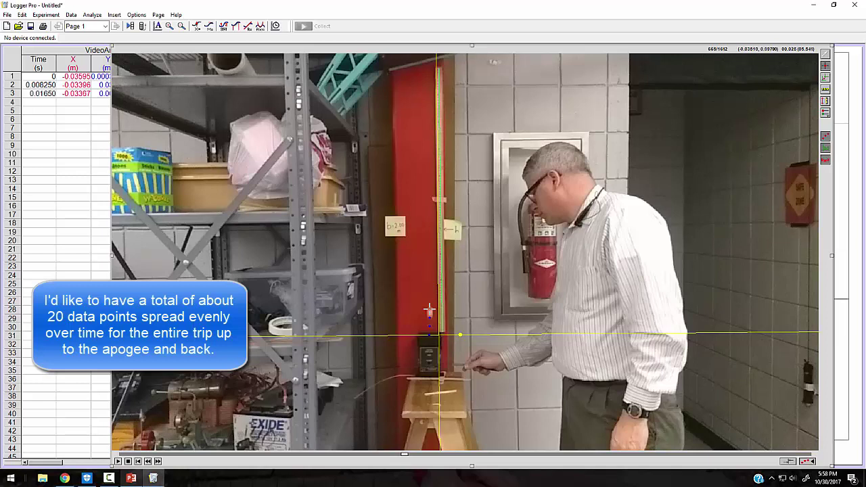
left_click(430, 312)
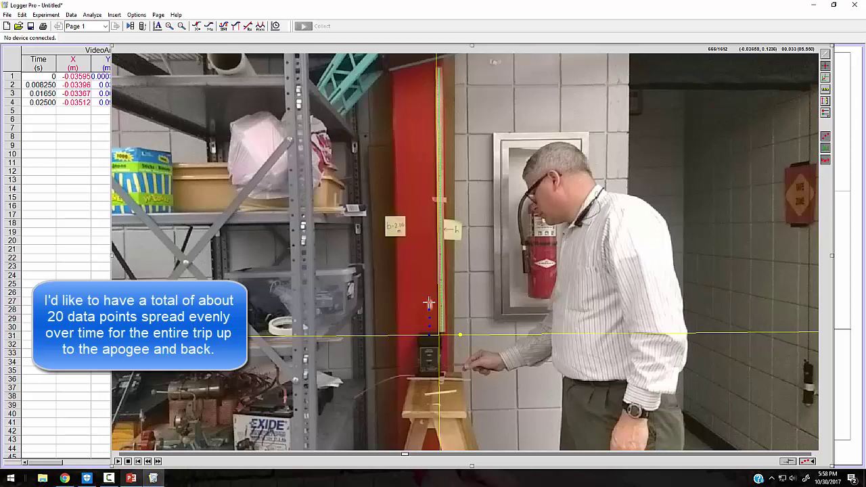
left_click(430, 303)
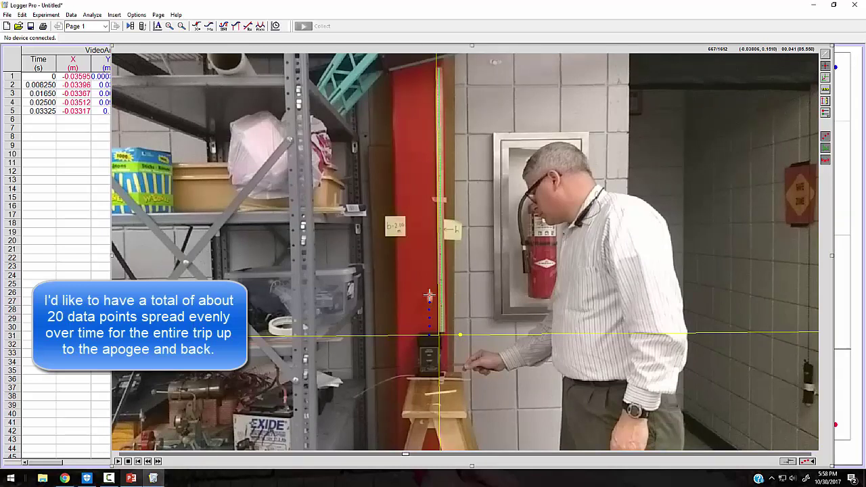
left_click(429, 296)
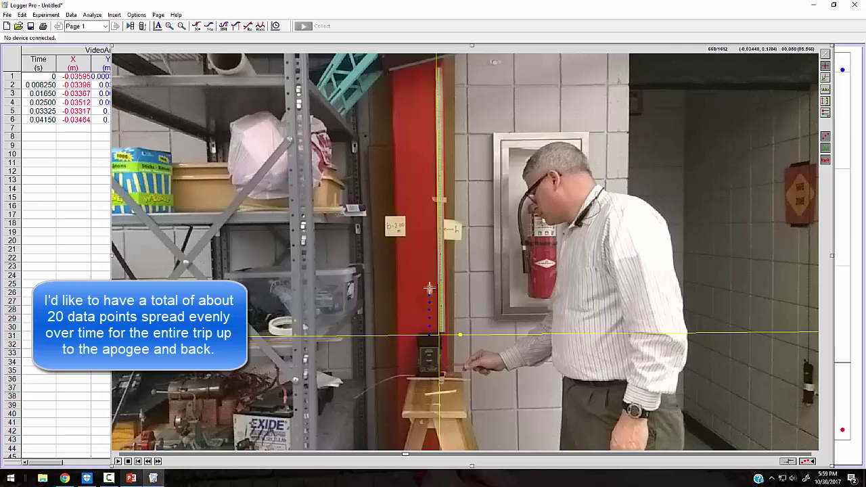
left_click(429, 289)
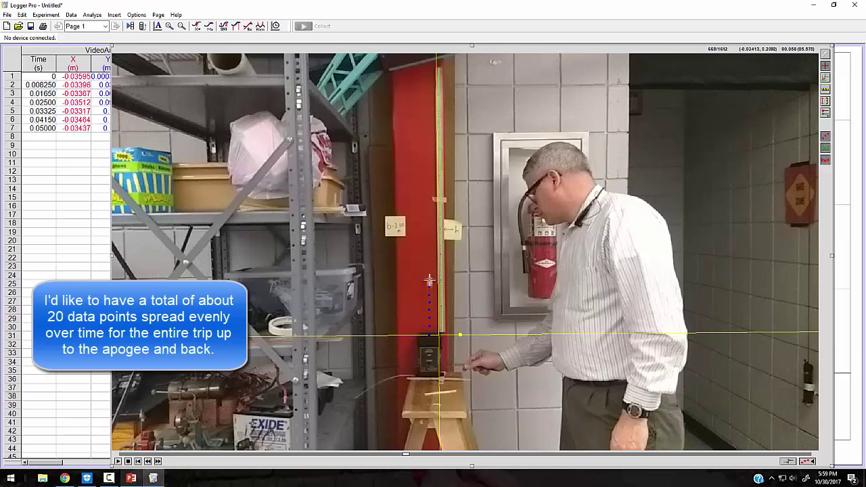
left_click(429, 280)
left_click(429, 274)
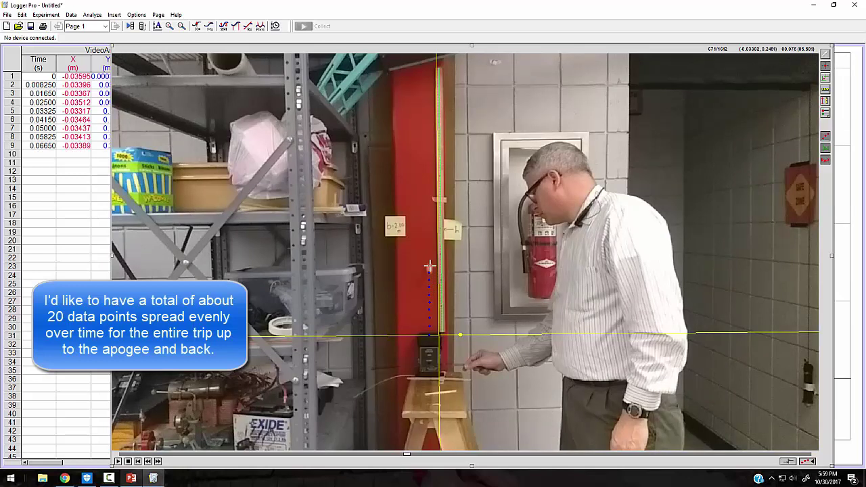
left_click(429, 261)
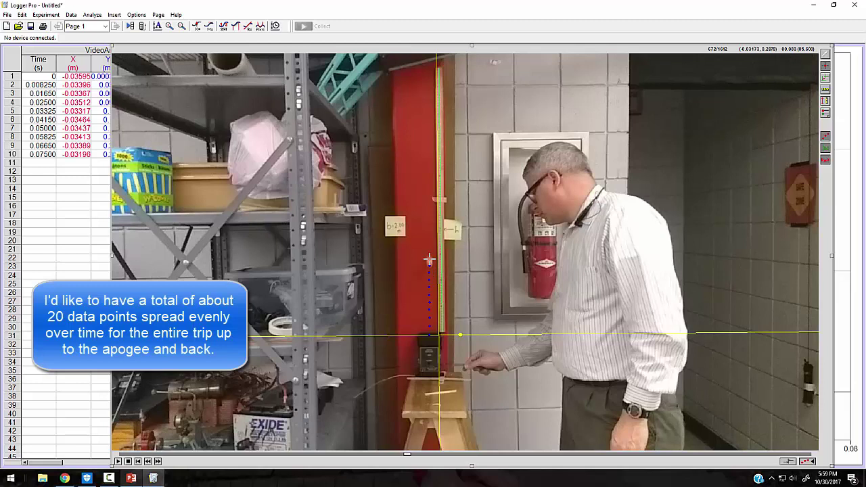
left_click(429, 259)
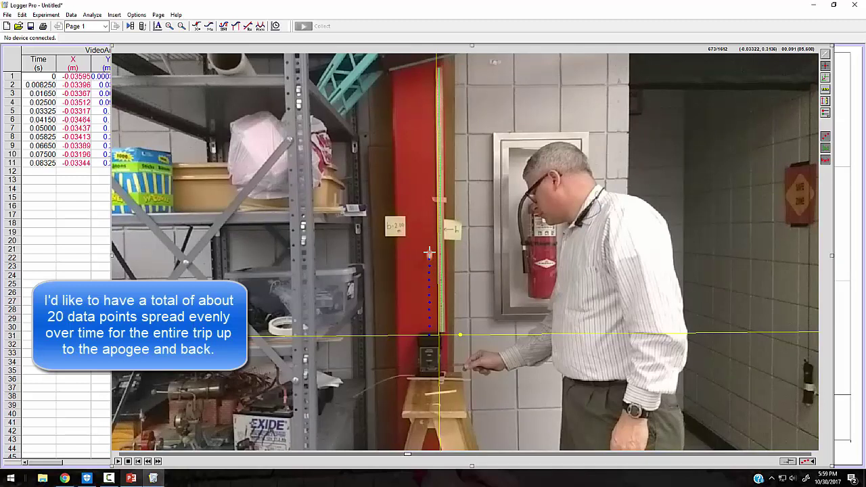
left_click(429, 253)
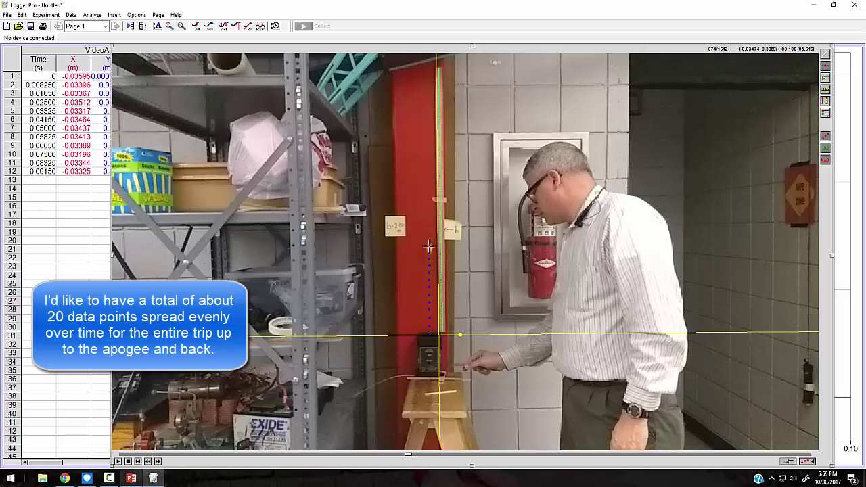
left_click(429, 248)
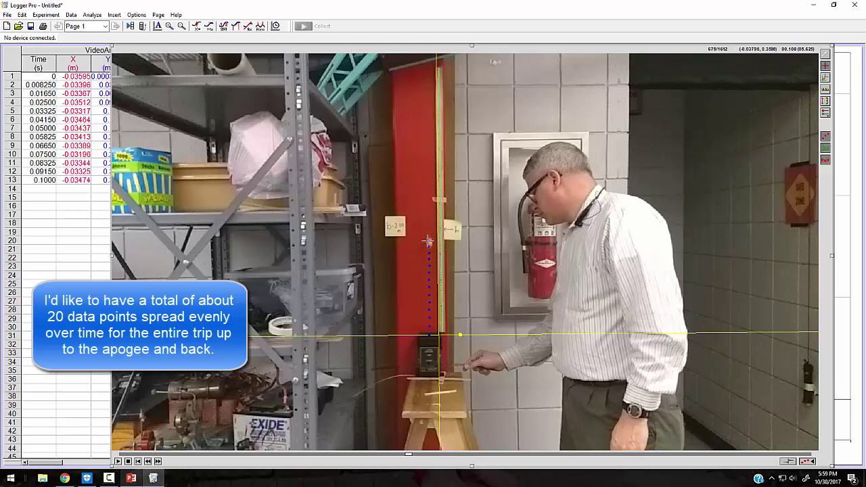
left_click(429, 237)
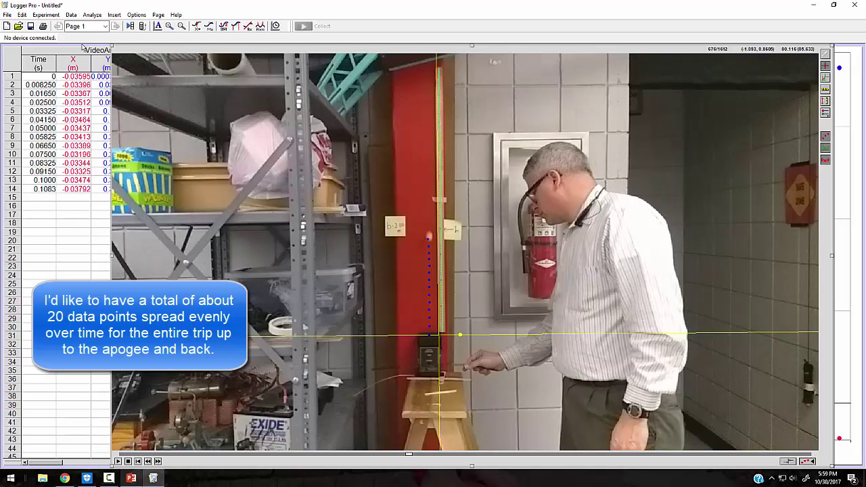
- Clear all tracked data and step the movie back to frame 662, where the ball is at the launcher's top
left_click(71, 14)
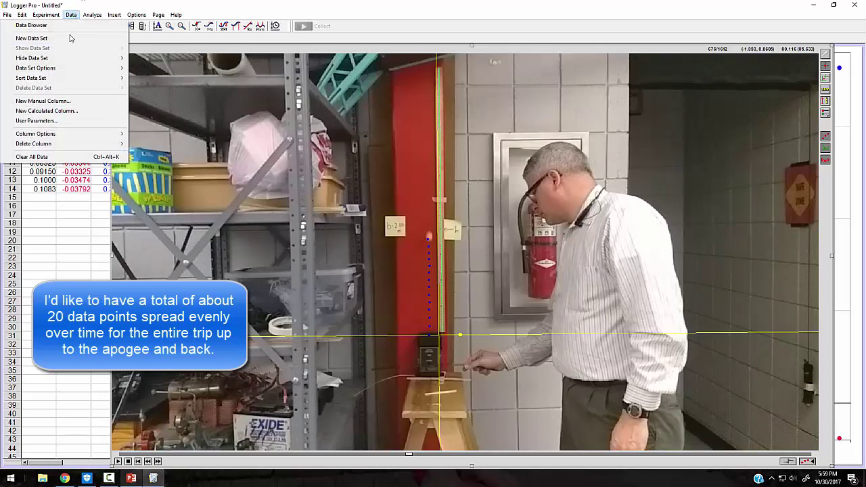
left_click(40, 157)
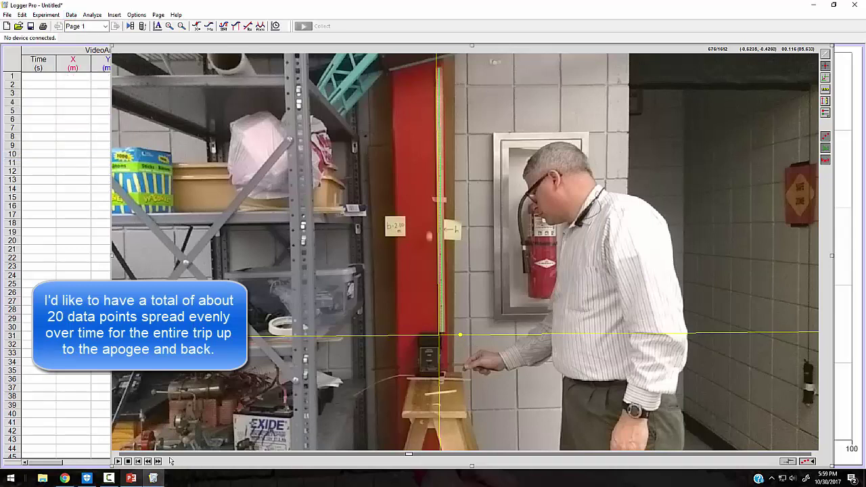
left_click(148, 464)
left_click(148, 464)
left_click(148, 464)
left_click(149, 463)
left_click(148, 463)
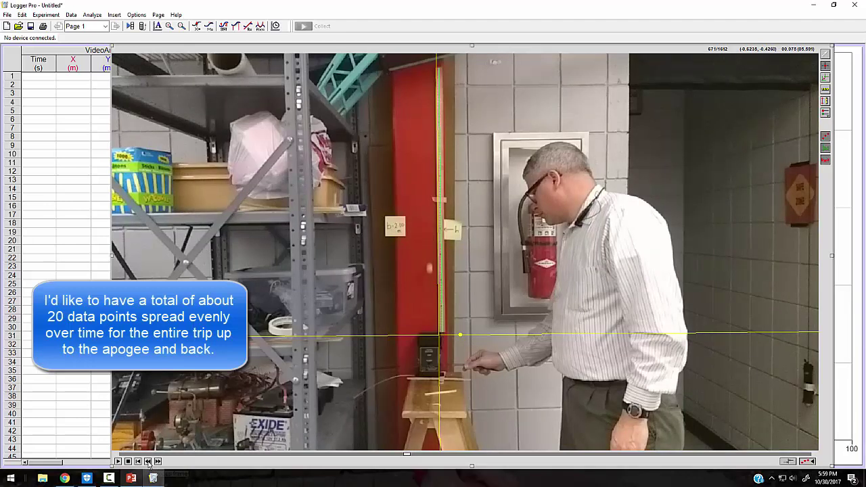
left_click(148, 464)
left_click(148, 463)
left_click(149, 464)
left_click(148, 464)
left_click(148, 463)
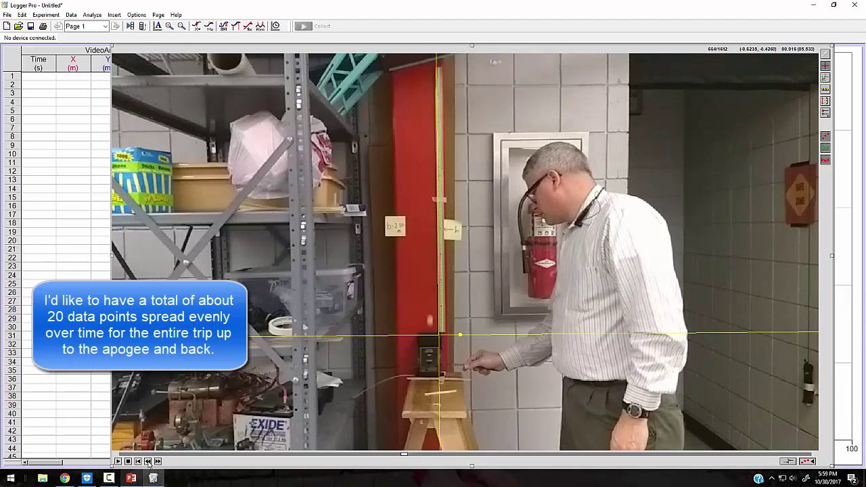
left_click(149, 463)
left_click(149, 463)
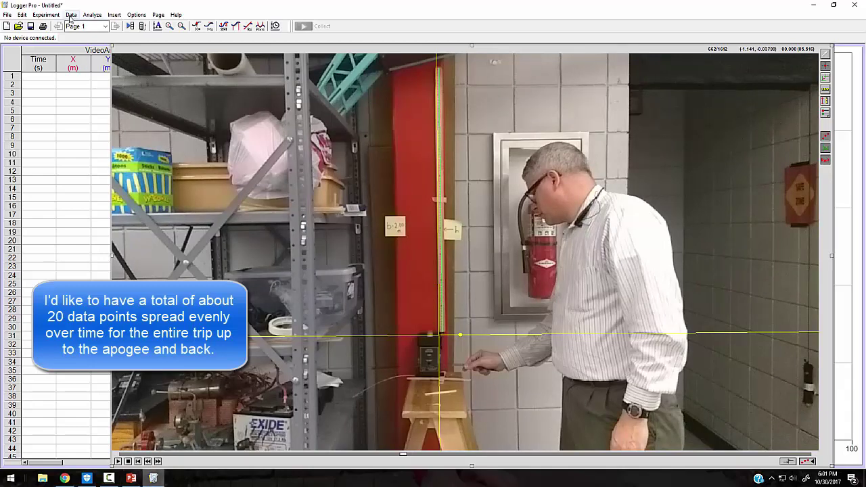
- In the movie options, make the movie advance 5 frames after each new point
left_click(138, 16)
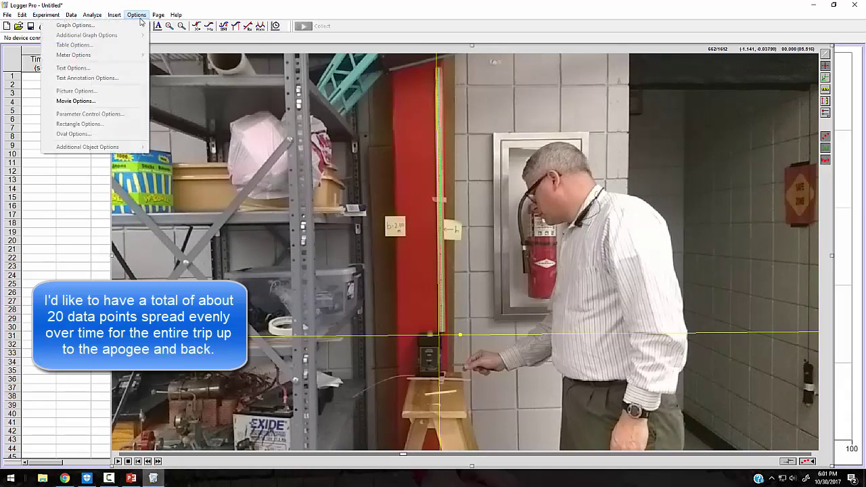
left_click(93, 101)
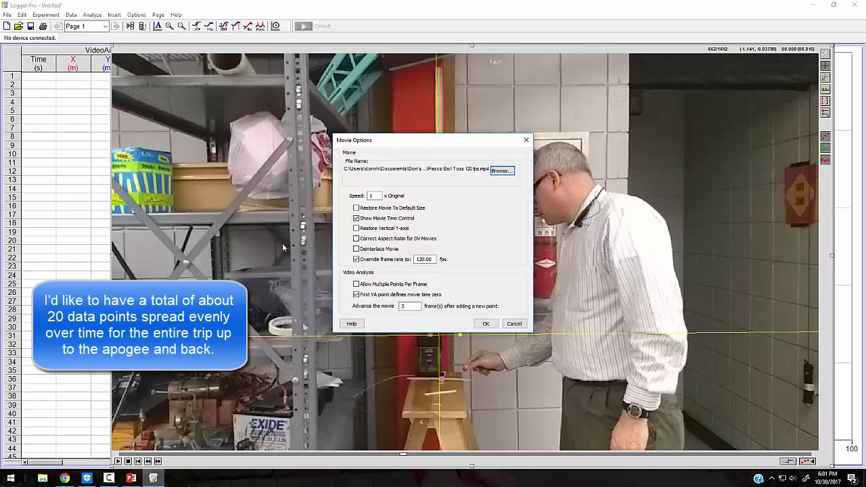
double_click(405, 307)
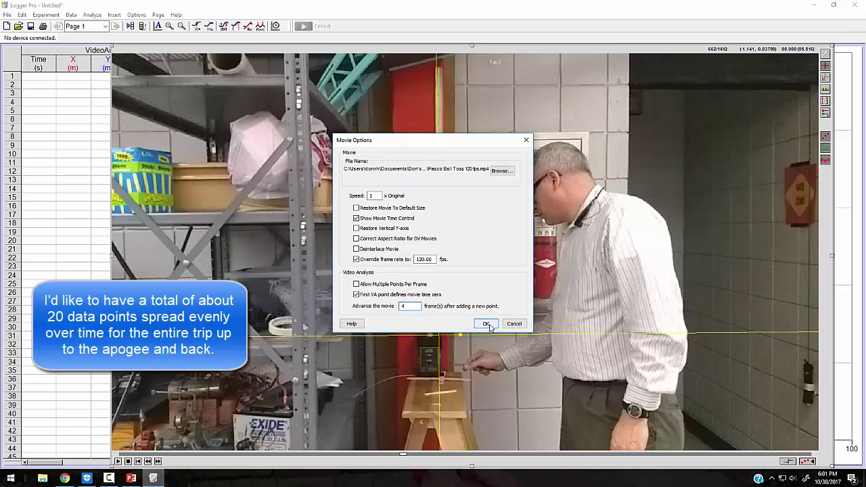
double_click(403, 307)
left_click(487, 325)
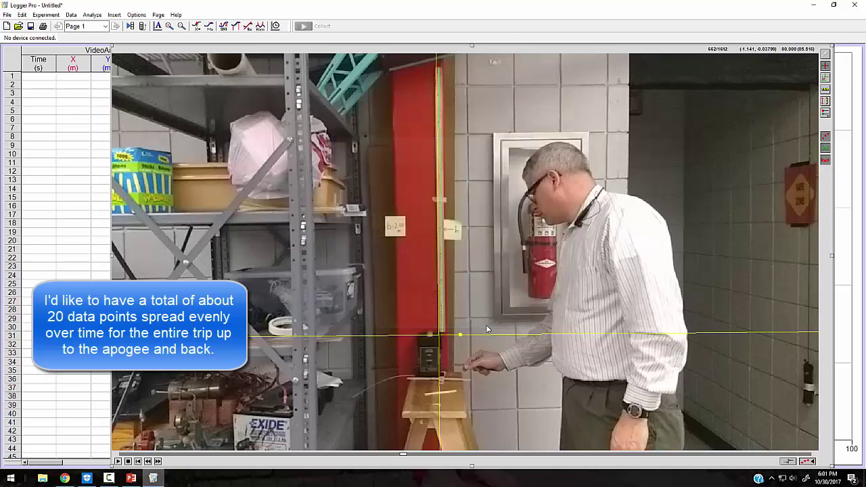
- Mark the ball's position in every fifth frame from frame 662 to 752, placing 19 points up to the apogee and back
left_click(430, 334)
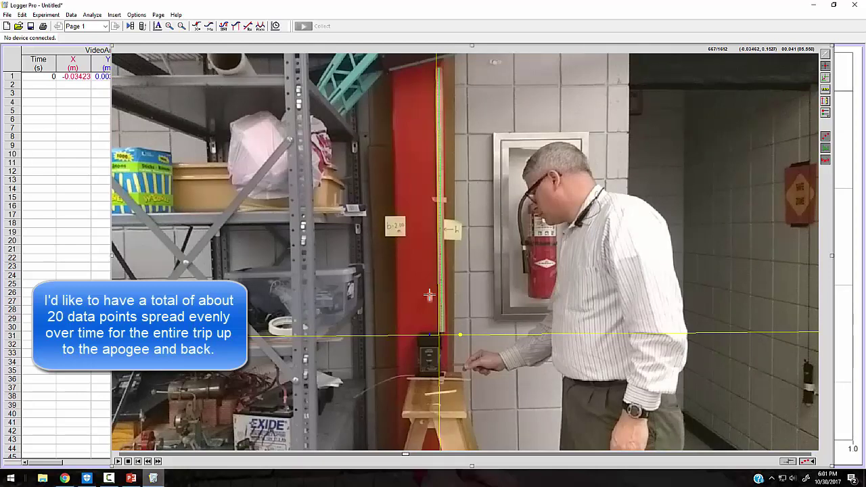
left_click(430, 295)
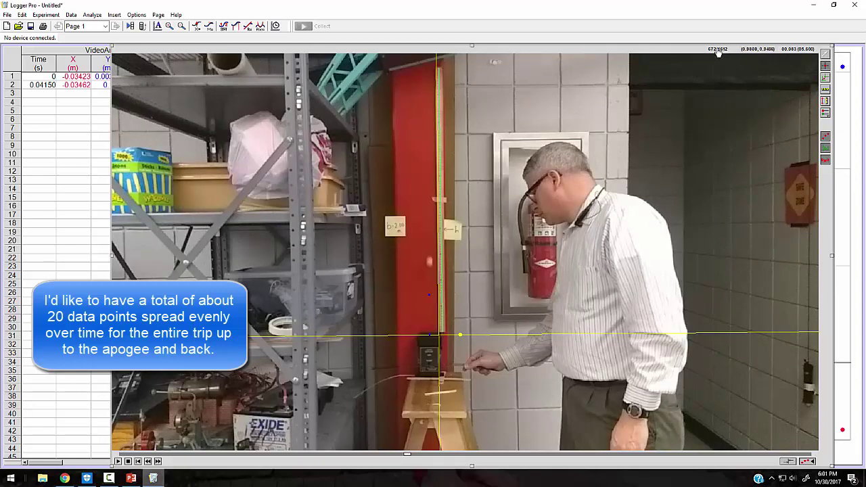
left_click(429, 259)
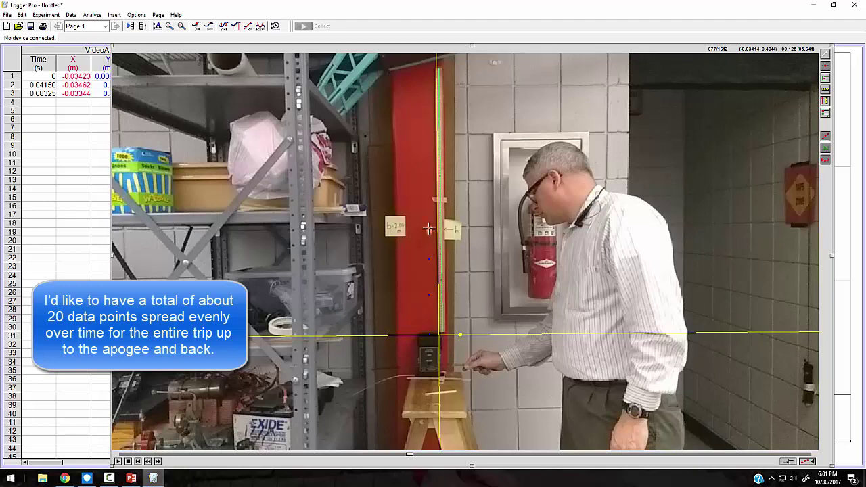
left_click(430, 229)
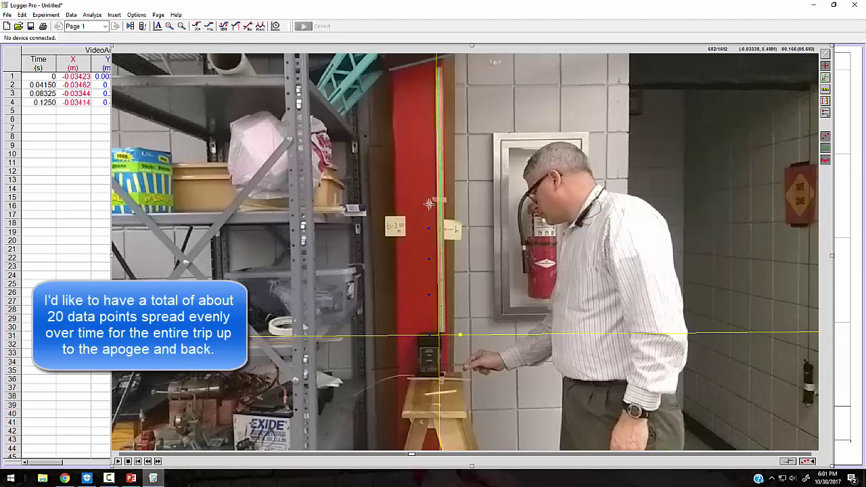
left_click(430, 203)
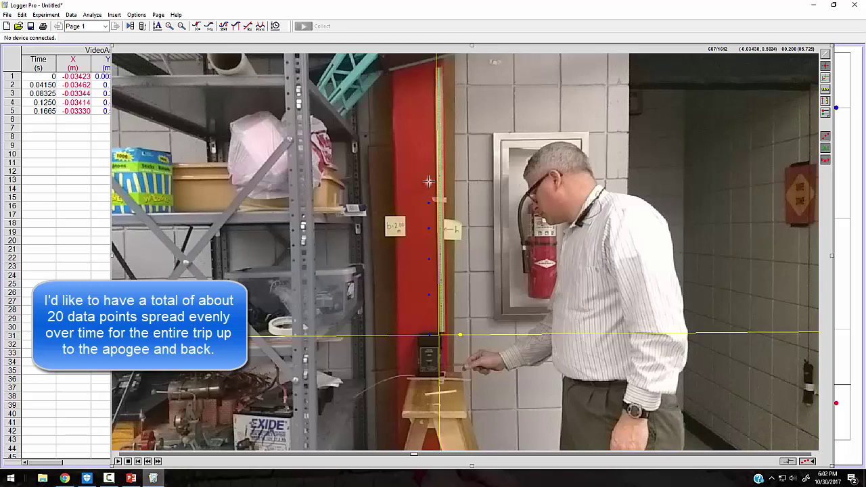
left_click(429, 181)
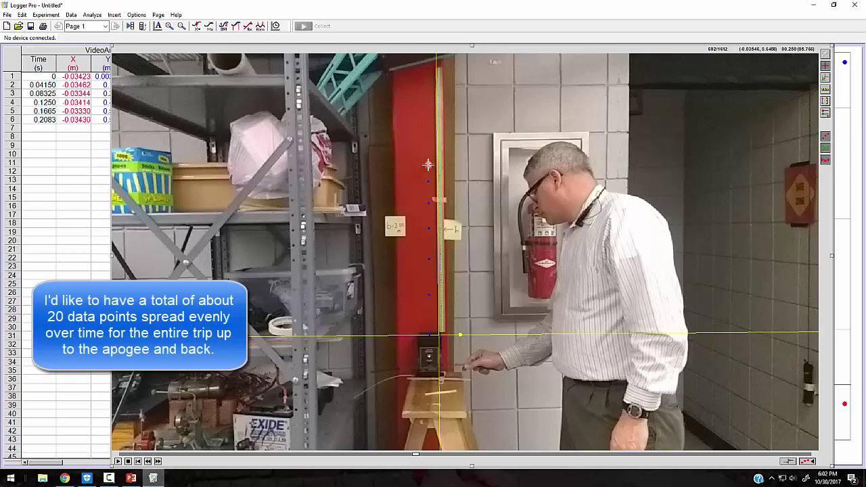
left_click(428, 165)
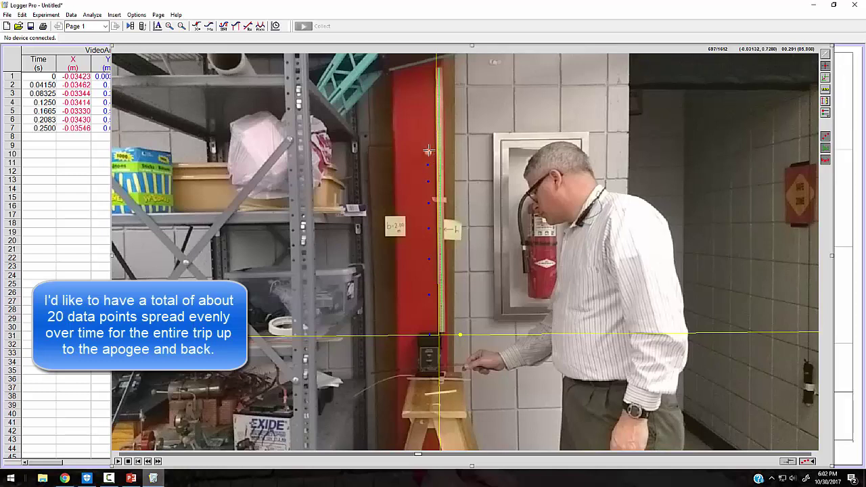
left_click(428, 152)
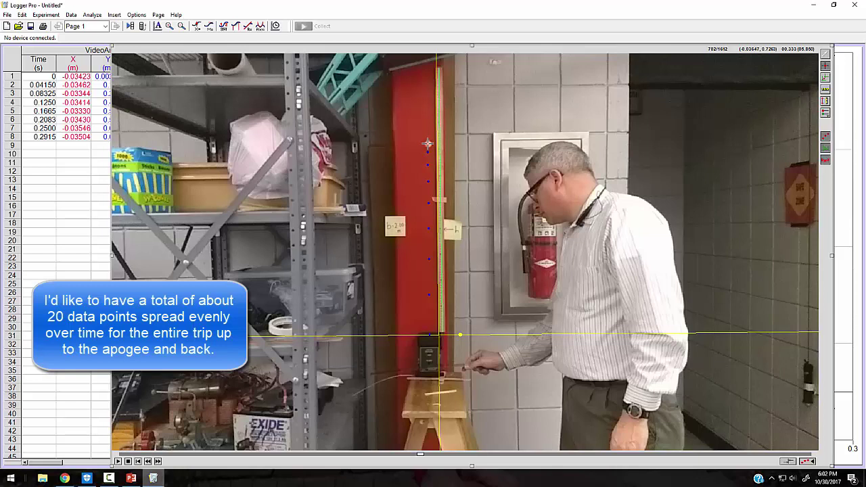
left_click(428, 144)
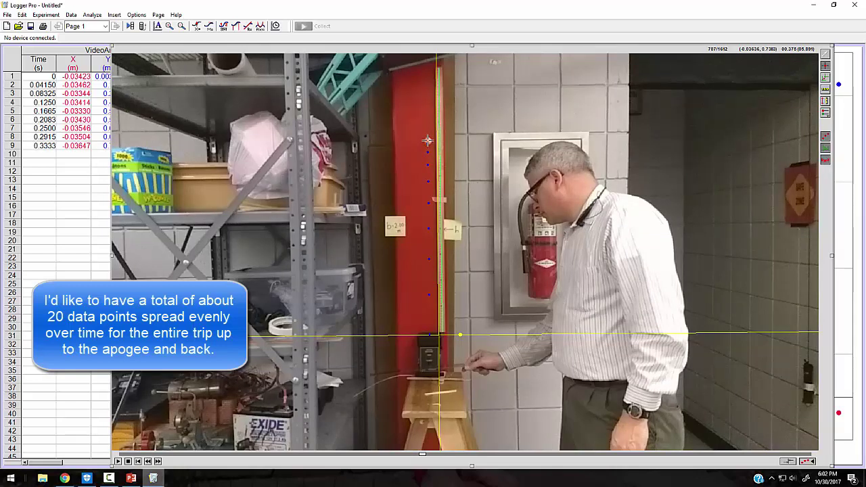
left_click(428, 140)
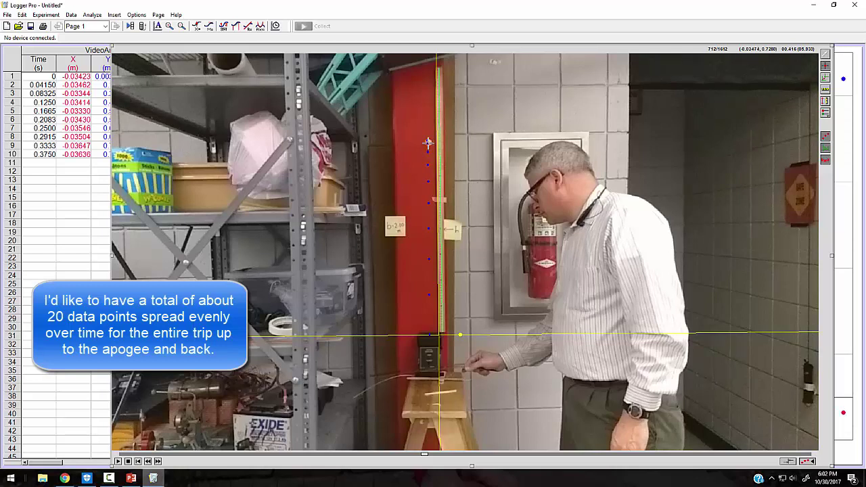
left_click(428, 142)
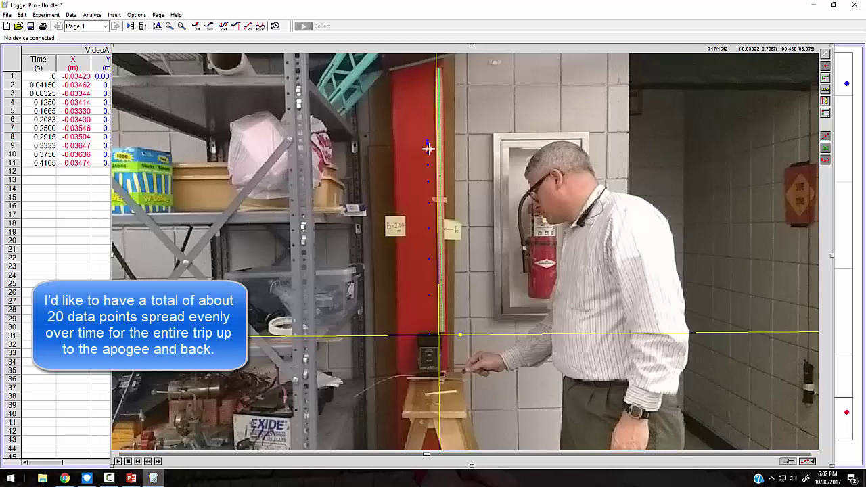
left_click(428, 148)
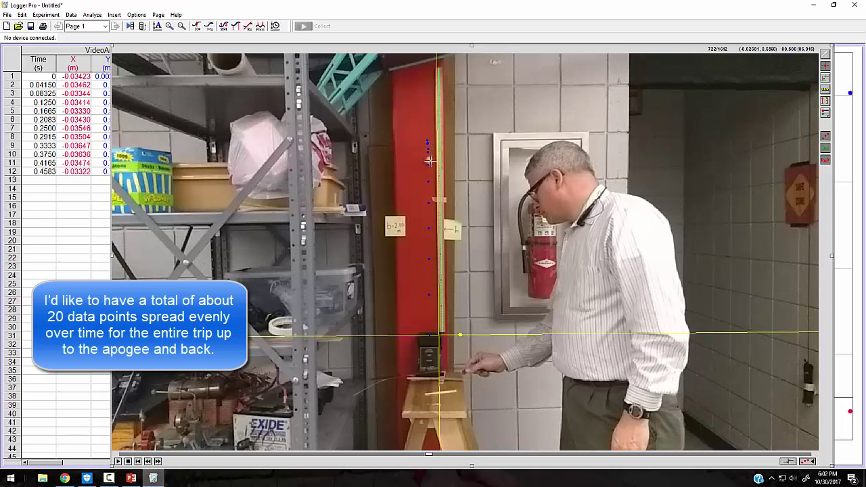
left_click(429, 160)
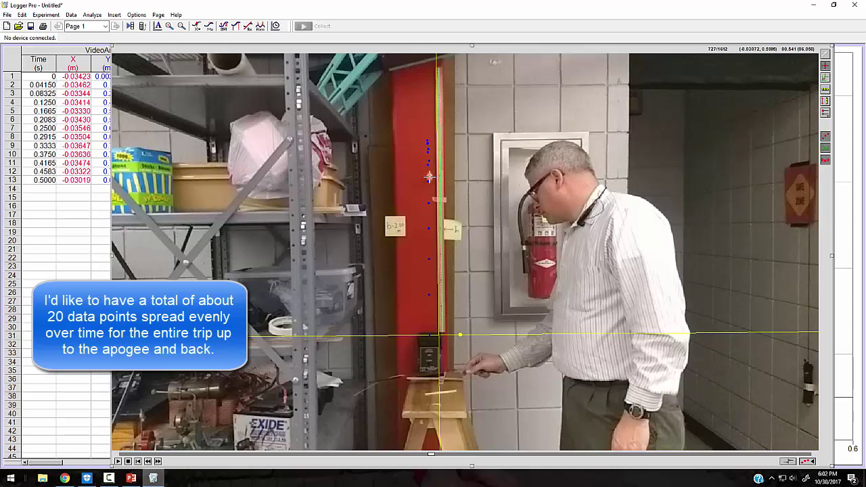
left_click(429, 177)
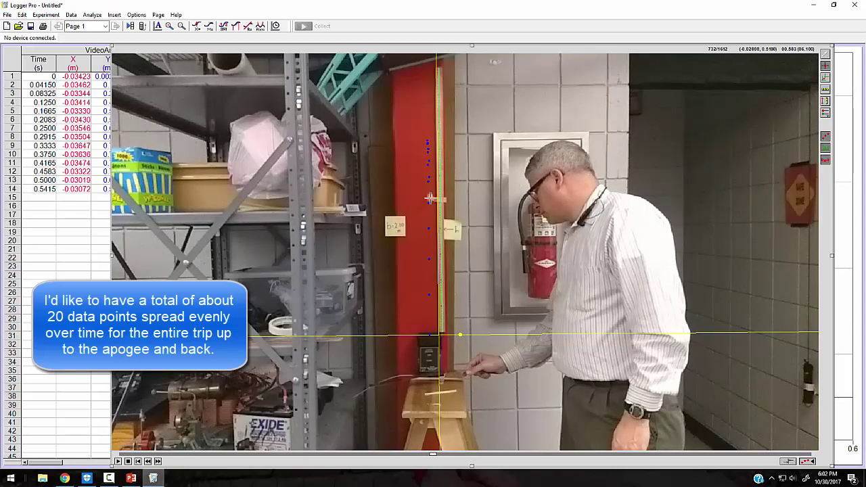
left_click(429, 198)
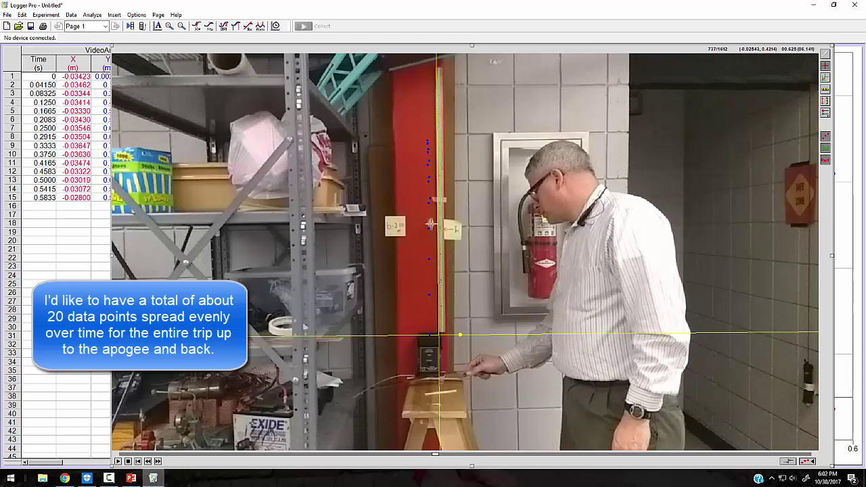
left_click(429, 224)
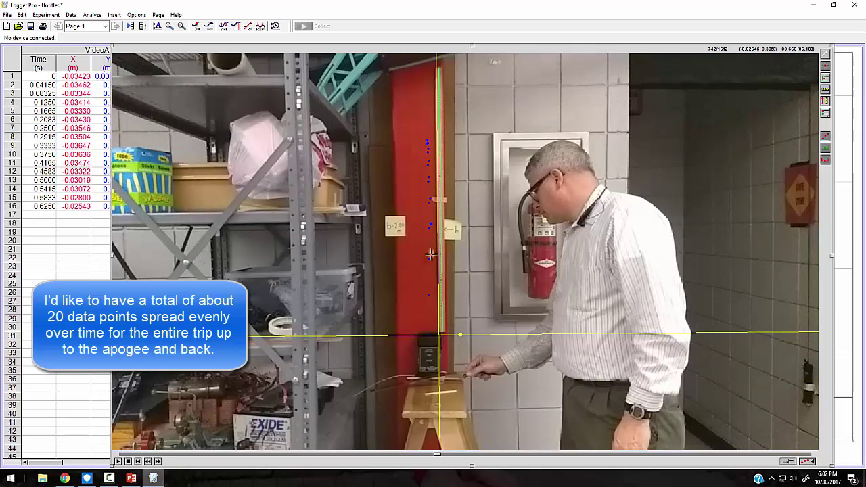
left_click(432, 255)
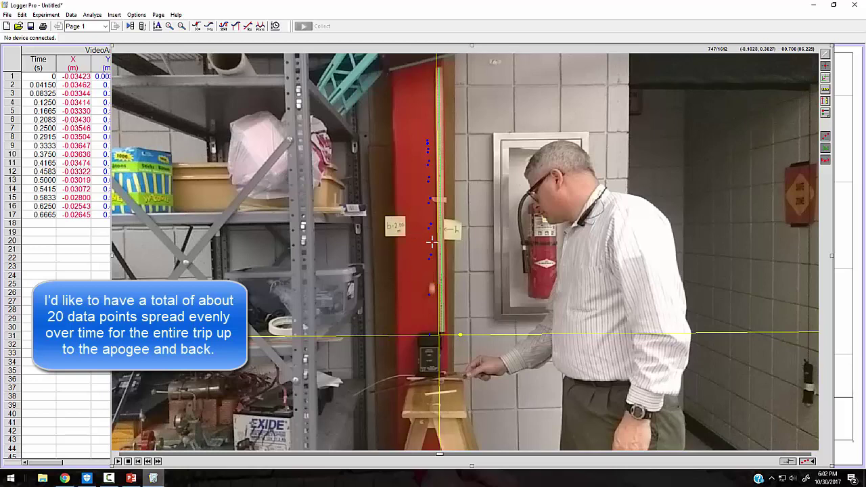
left_click(432, 291)
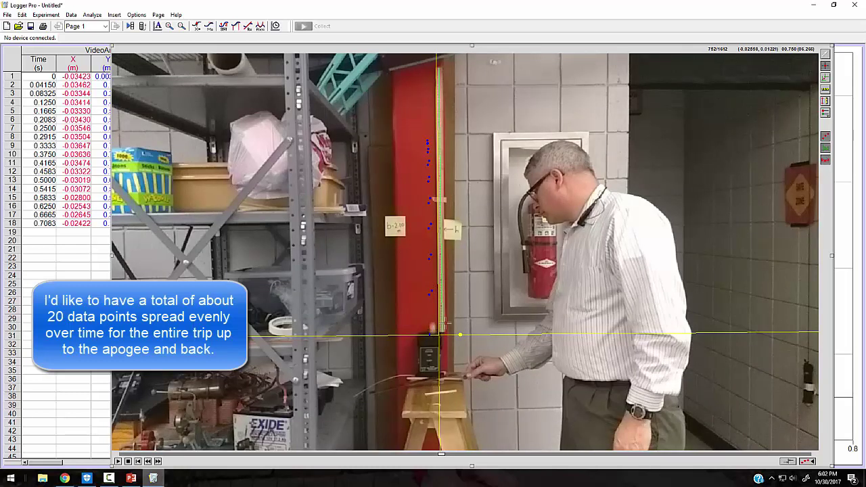
left_click(431, 334)
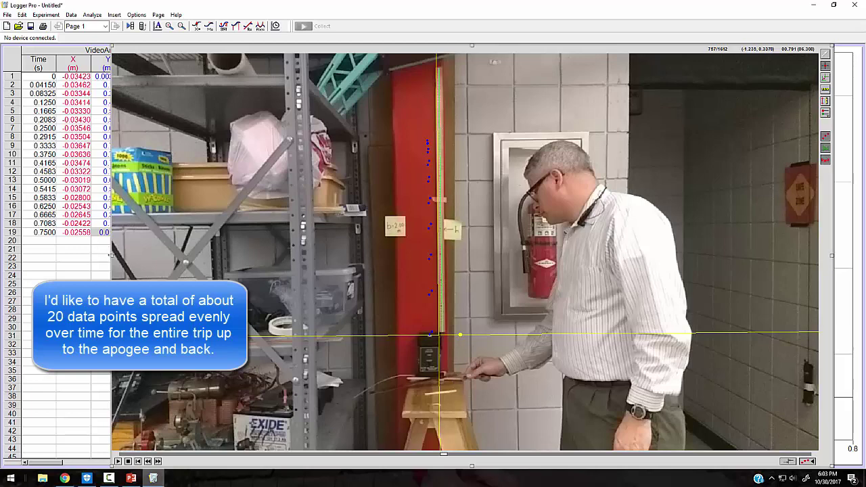
- Shrink the movie and move it clear of the VideoAnalysis data table
left_click_drag(124, 255, 300, 253)
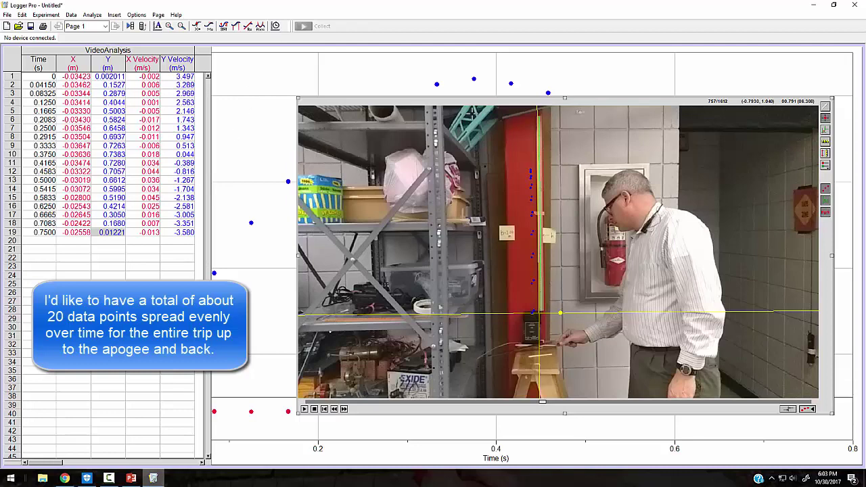
left_click_drag(470, 105, 172, 98)
left_click_drag(160, 306, 473, 275)
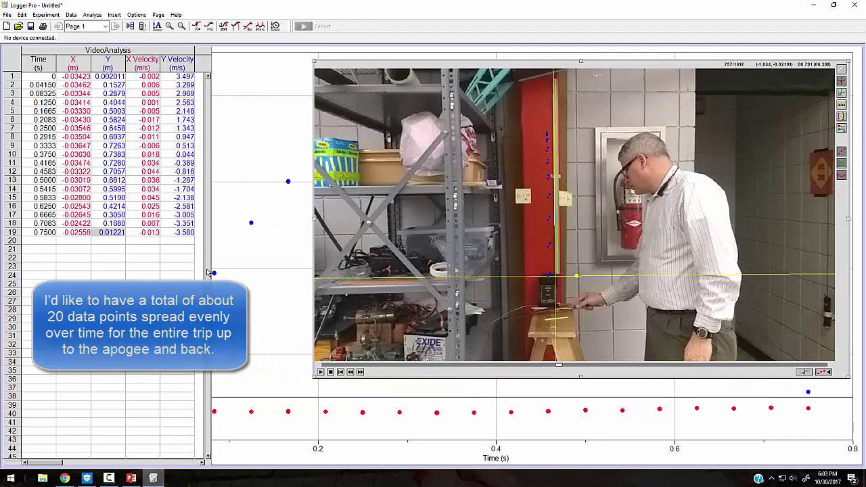
- Resize the data table and the position graph so they sit side by side, with every table column uncovered
left_click(210, 271)
left_click_drag(212, 256, 105, 262)
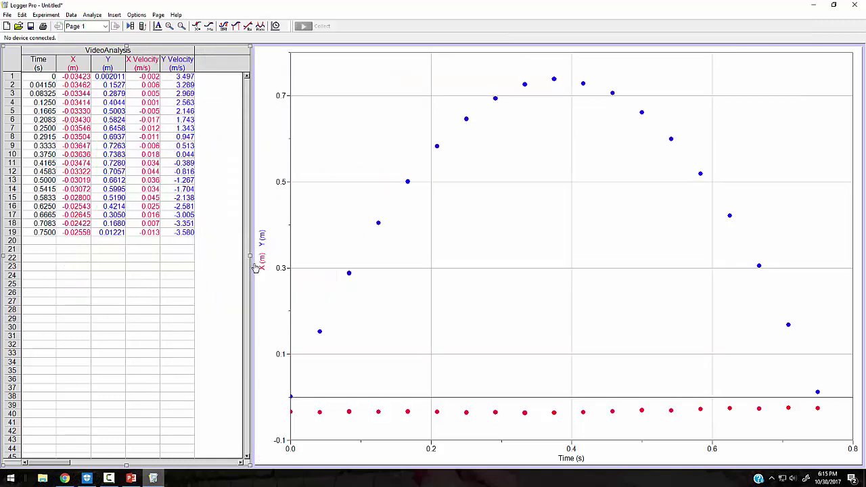
left_click_drag(315, 249, 223, 232)
left_click(287, 257)
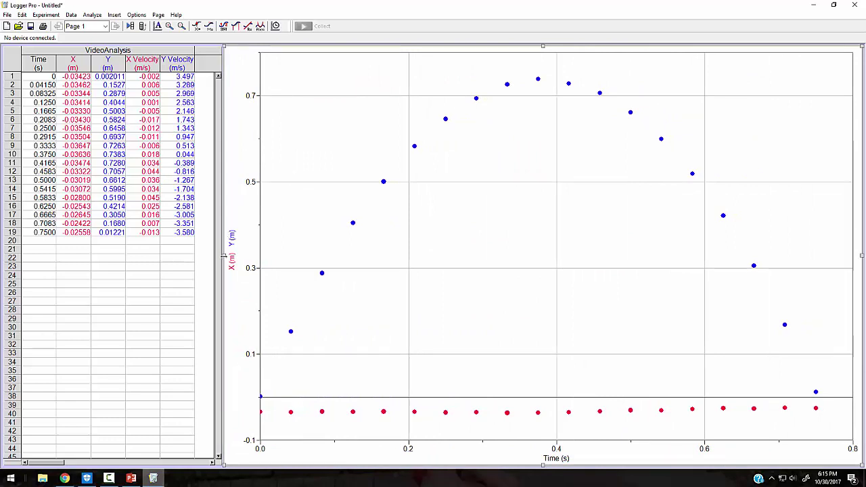
left_click_drag(226, 255, 272, 256)
left_click(218, 253)
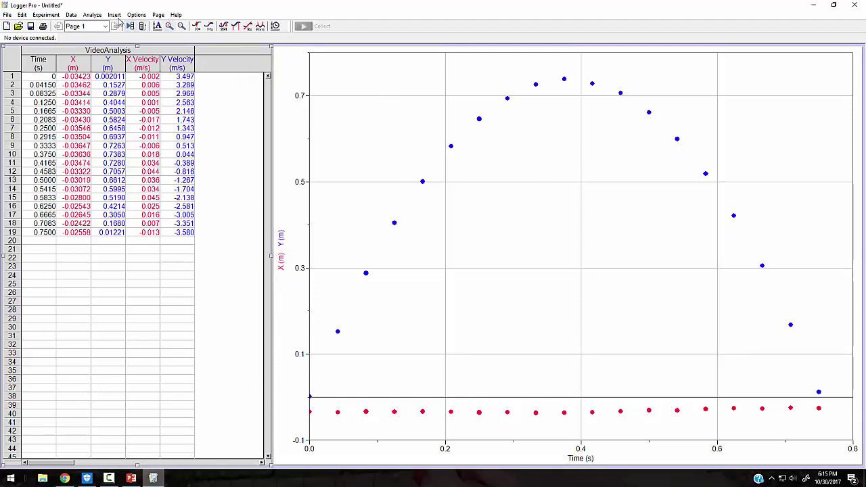
- Insert a Y Velocity versus Time graph in the lower part of the page and shorten the position graph to the upper half
left_click(115, 15)
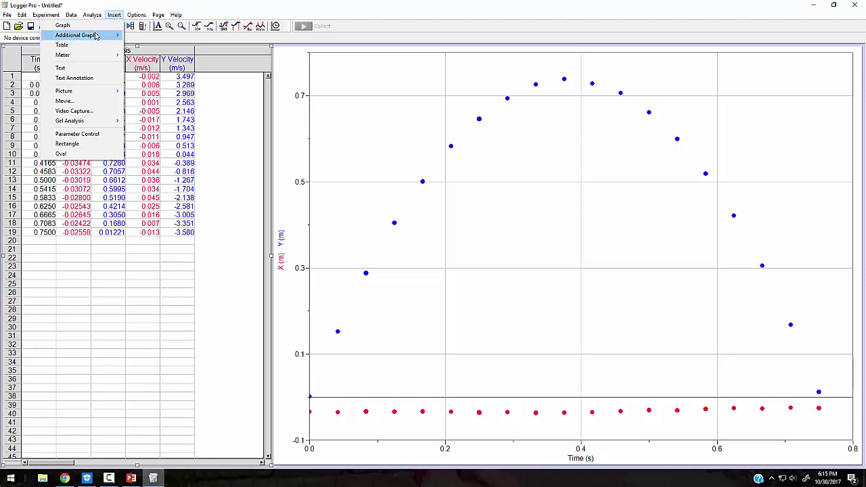
mouse_move(96, 36)
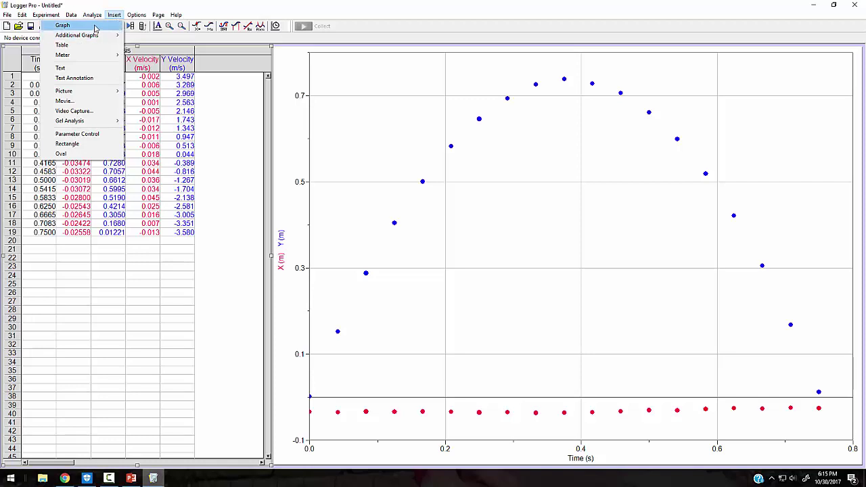
left_click(94, 26)
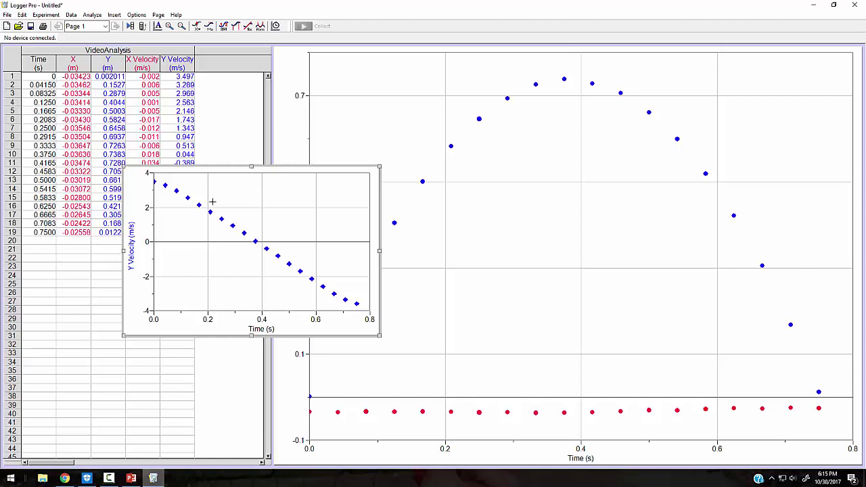
left_click_drag(225, 191, 369, 258)
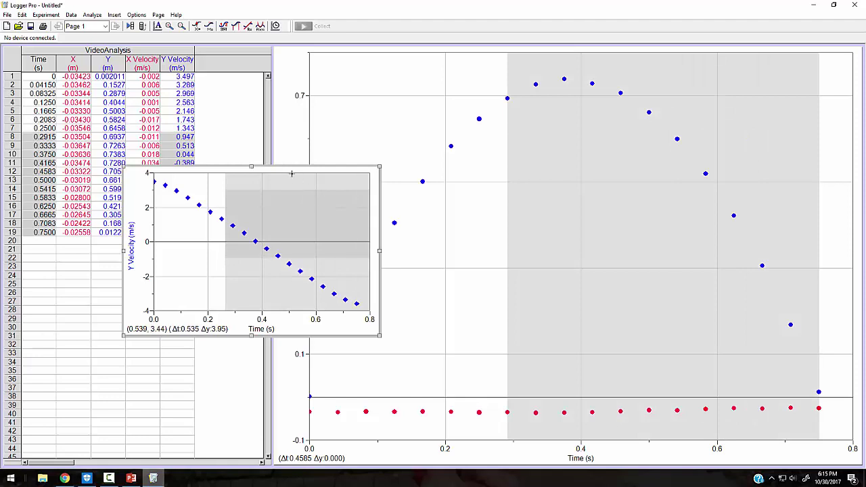
left_click_drag(288, 175, 500, 288)
left_click(506, 219)
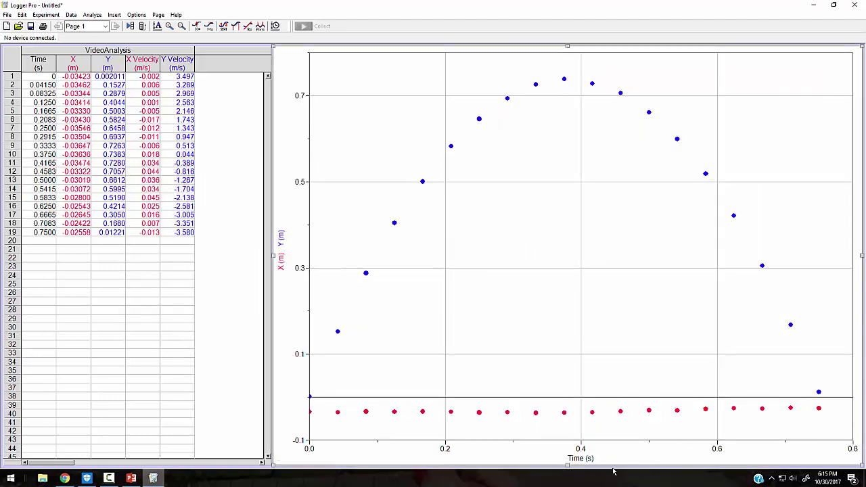
left_click_drag(568, 464, 549, 258)
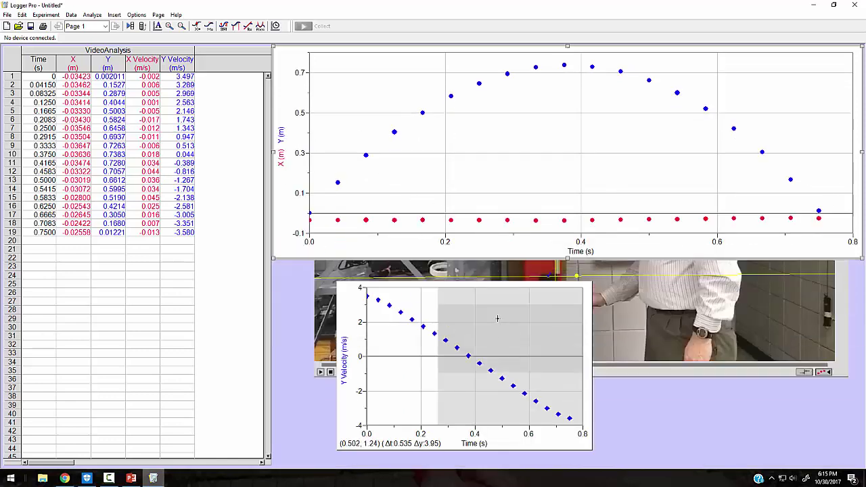
- Reposition the Y Velocity graph beneath the position graph, over the lower part of the movie
left_click(443, 308)
left_click_drag(440, 309, 364, 315)
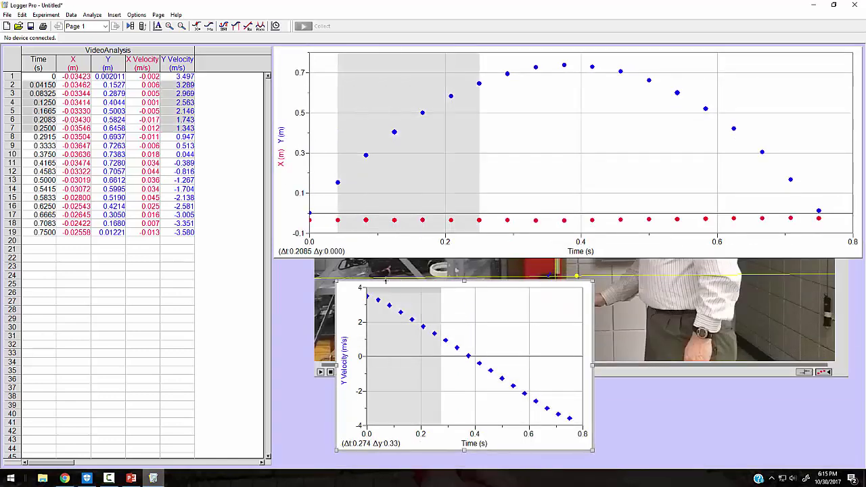
left_click(394, 278)
left_click(398, 285)
left_click(422, 443)
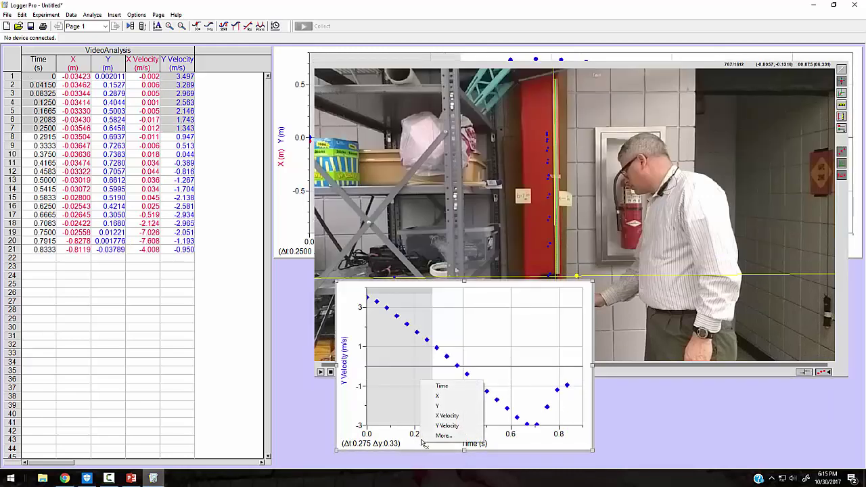
left_click(430, 287)
left_click_drag(430, 287, 702, 243)
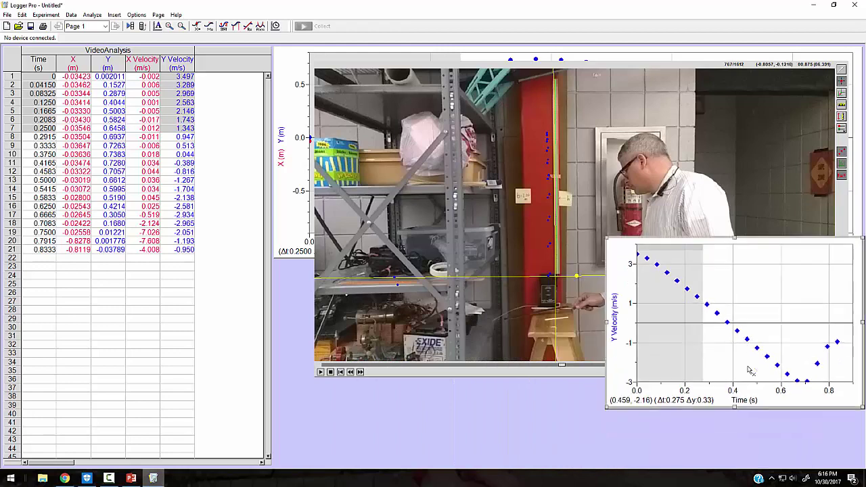
left_click_drag(750, 371, 554, 405)
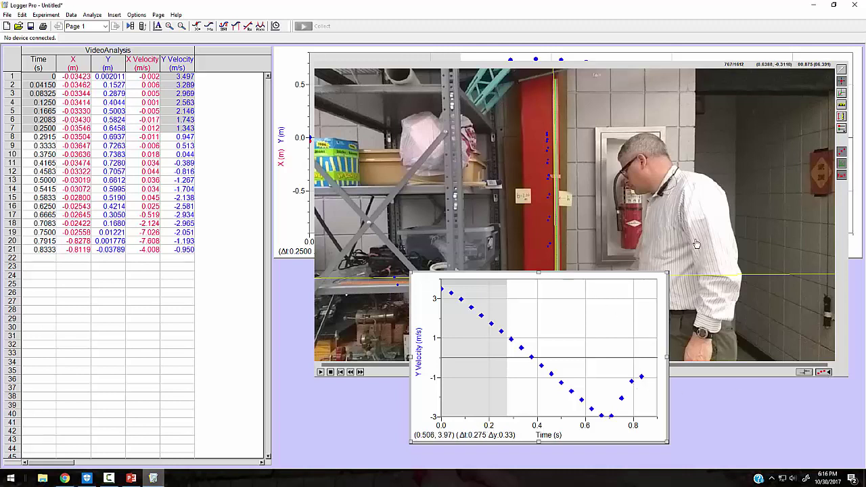
- Delete the two stray tracked points over the shelf in the movie and hide the video analysis tools
left_click(685, 130)
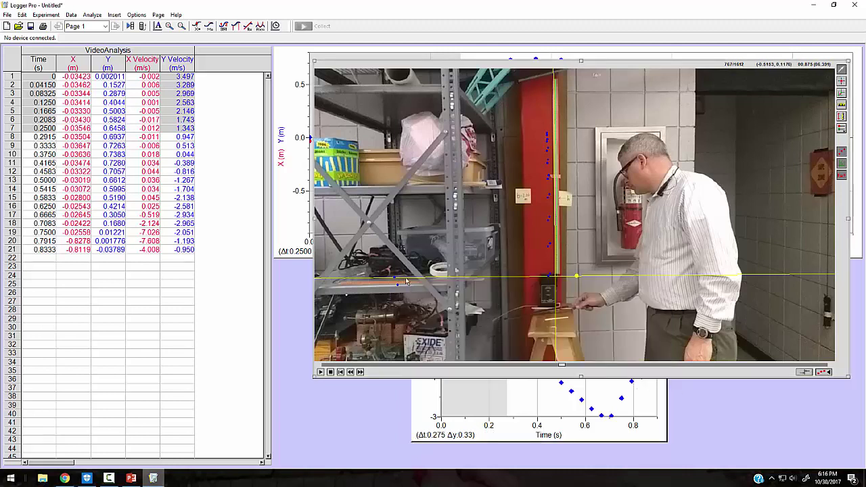
left_click(395, 278)
key("Delete")
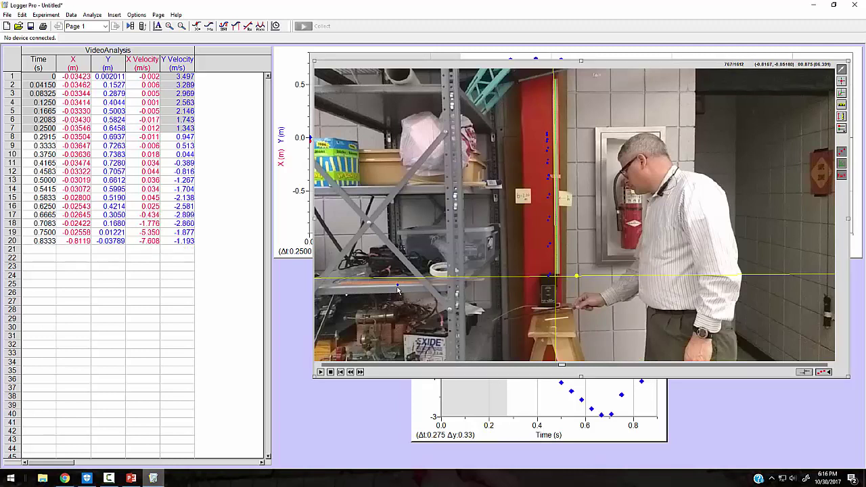
left_click(398, 286)
key("Delete")
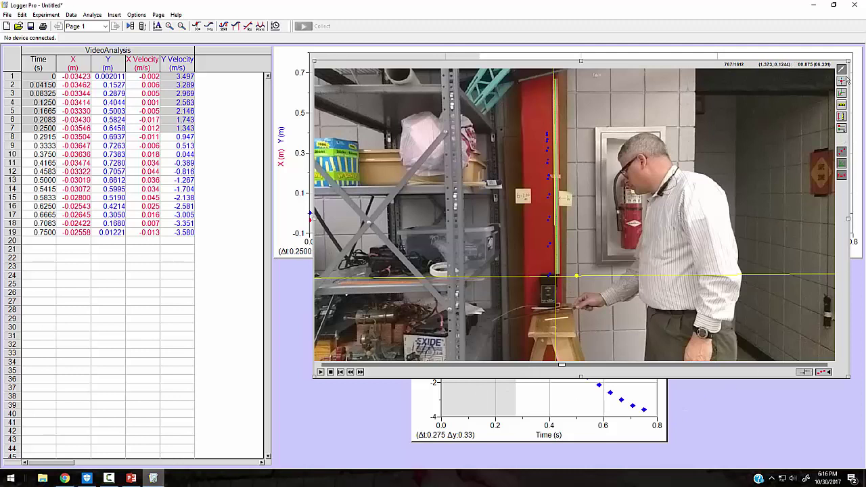
left_click(824, 372)
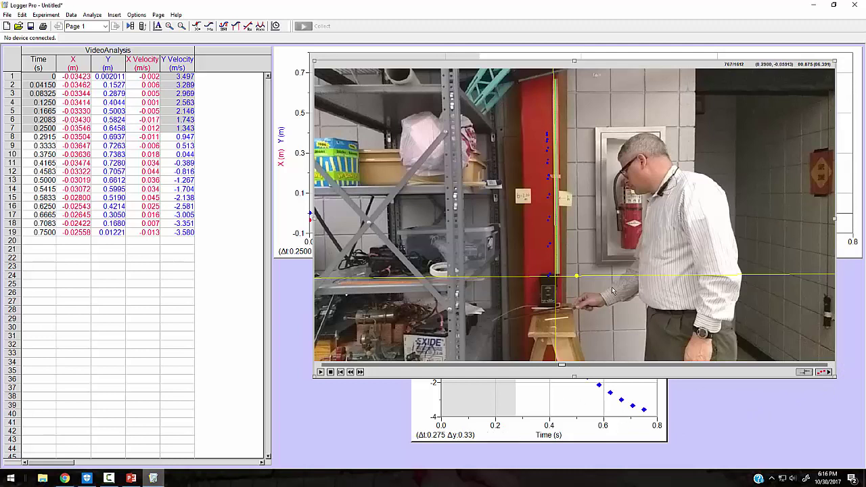
- Bring the Y Velocity graph and the position graph in front of the movie
left_click(581, 439)
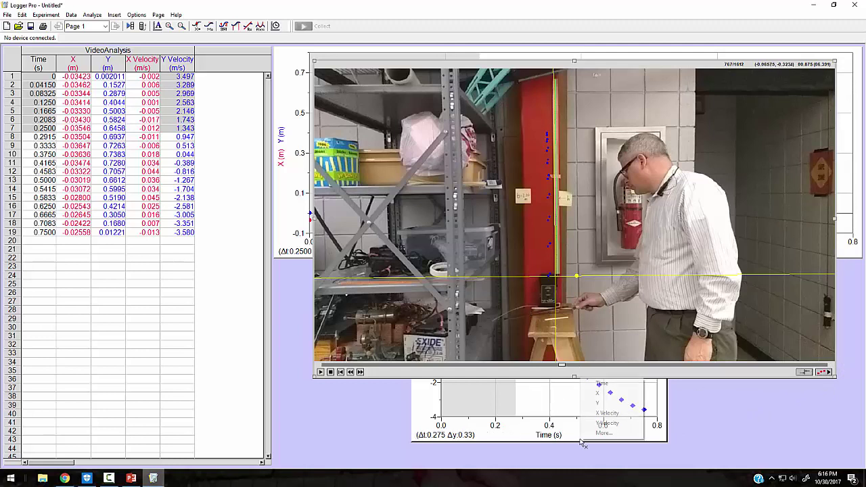
left_click(285, 225)
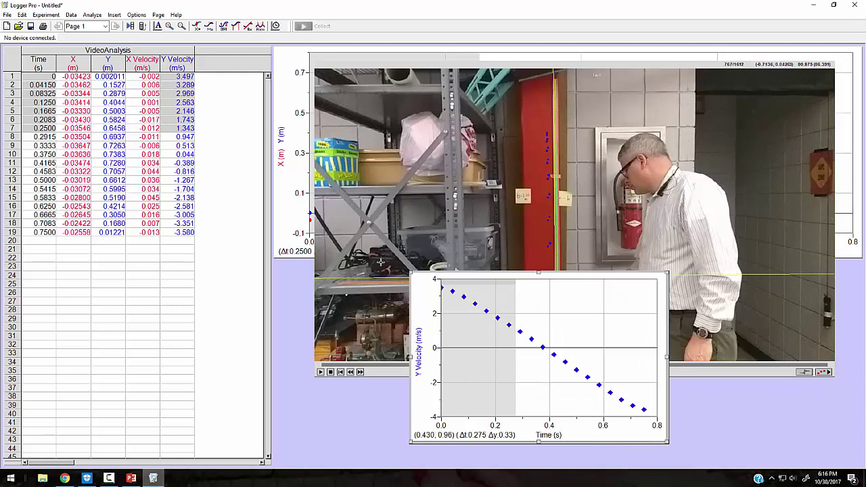
left_click(286, 202)
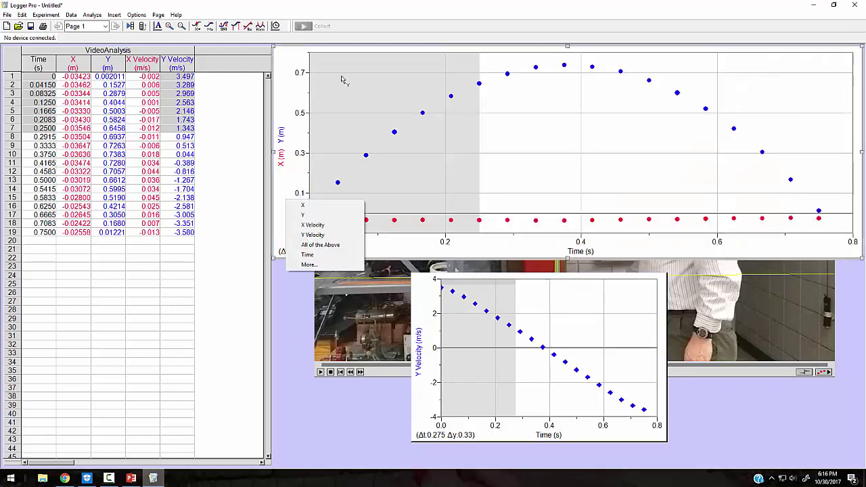
left_click(498, 280)
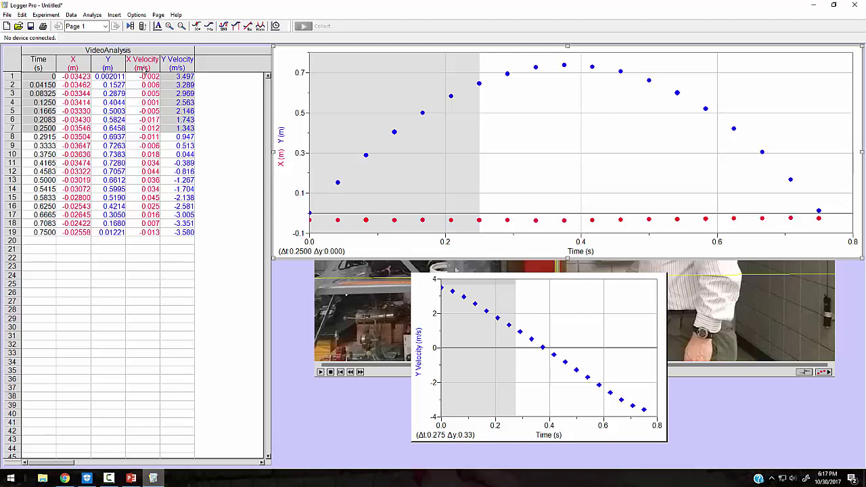
left_click(111, 68)
right_click(112, 69)
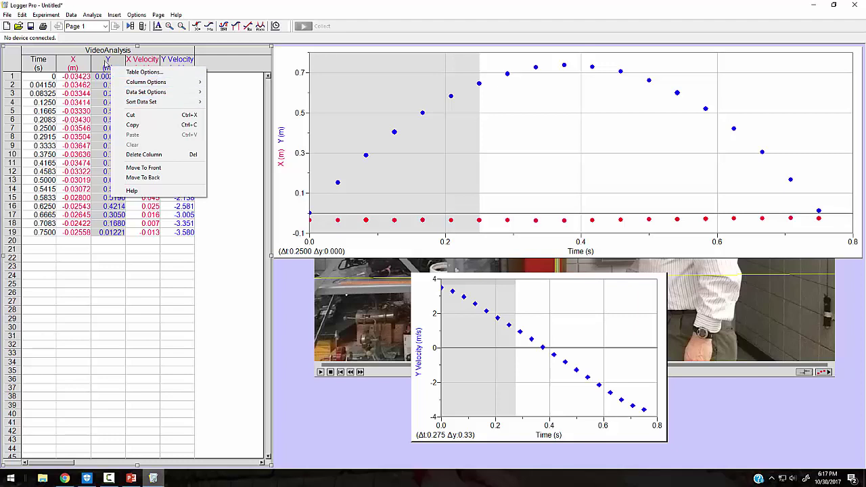
left_click(107, 64)
right_click(101, 67)
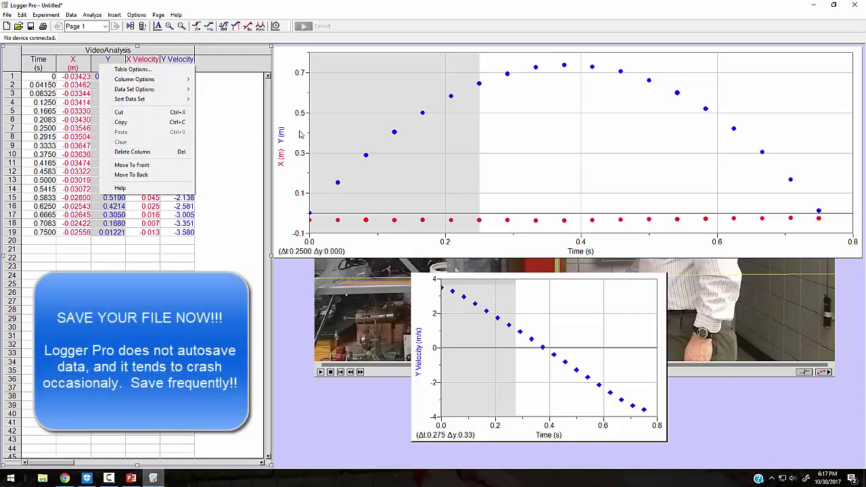
left_click(296, 191)
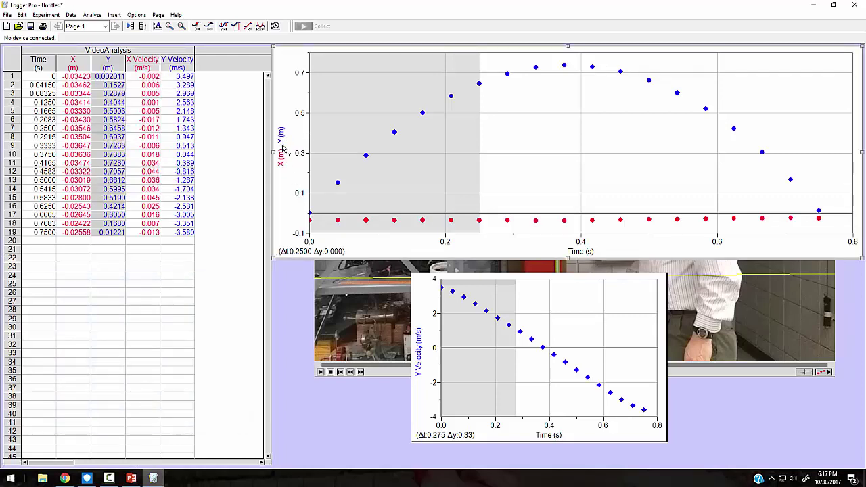
- Plot only Y on the vertical axis of the position graph
left_click(284, 144)
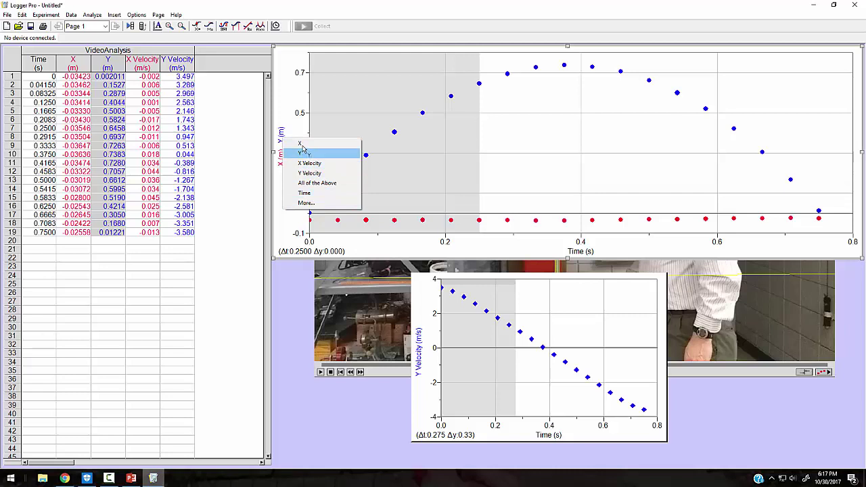
left_click(303, 155)
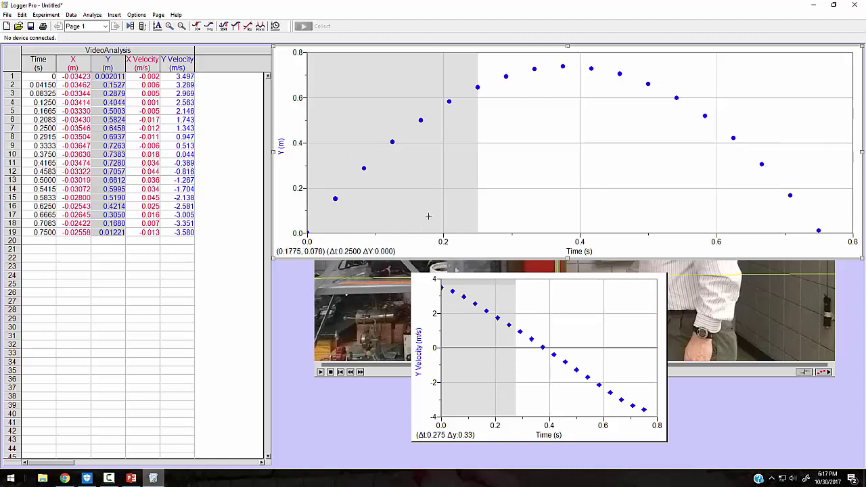
left_click(421, 297)
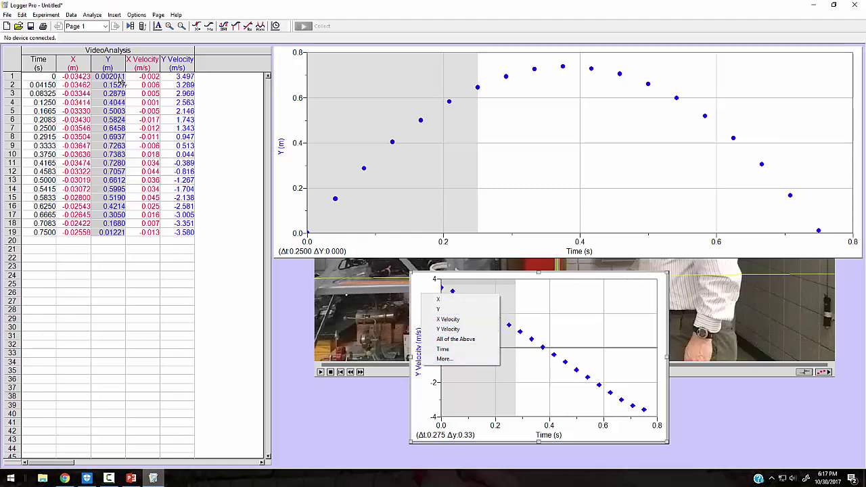
- Delete the X and X Velocity columns from the VideoAnalysis data table
left_click(68, 63)
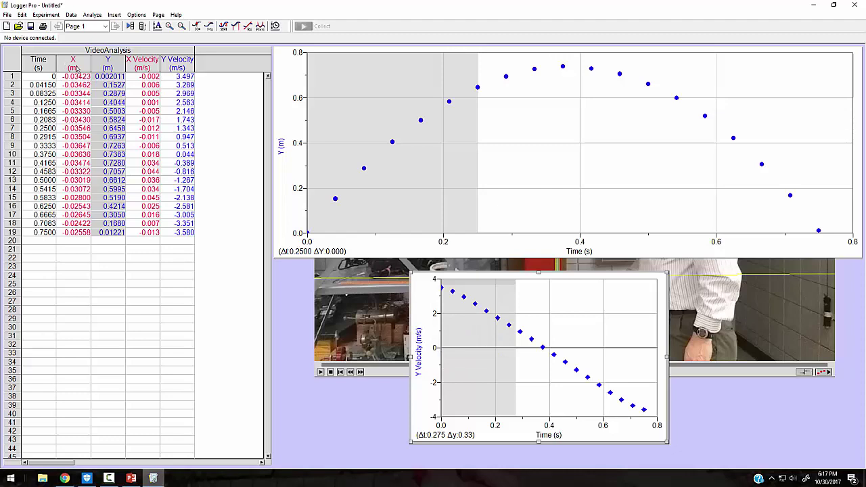
left_click(76, 68)
right_click(77, 69)
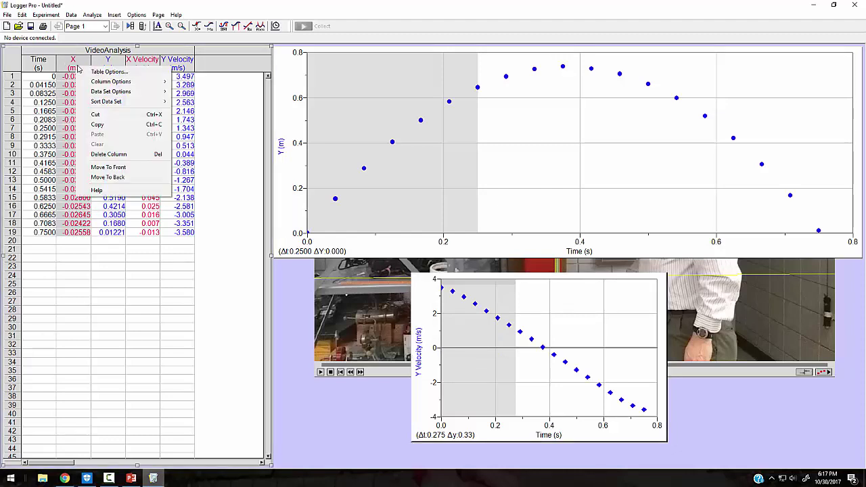
left_click(116, 156)
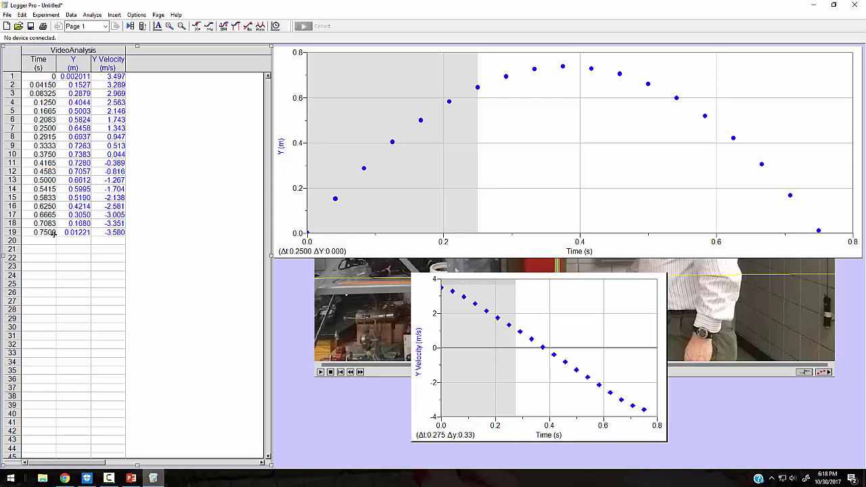
- Examine the points around the peak of the Y position graph with the Examine tool and turn the tool off
left_click(563, 66)
left_click(562, 67)
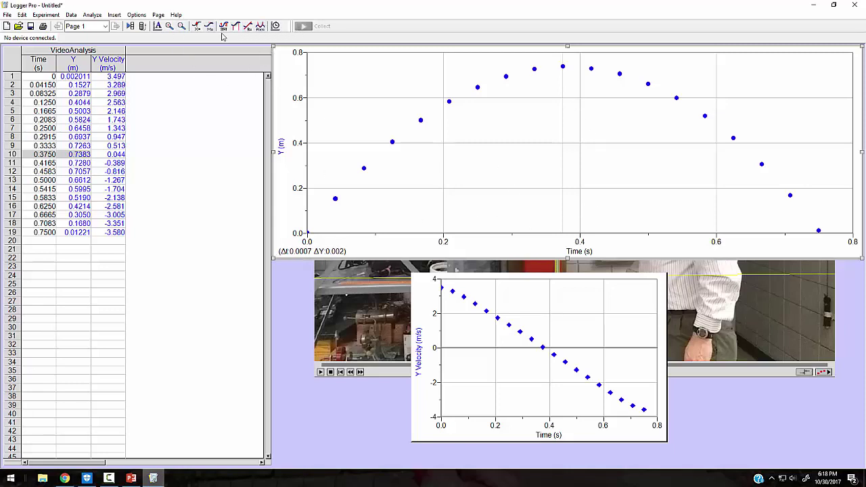
left_click(197, 26)
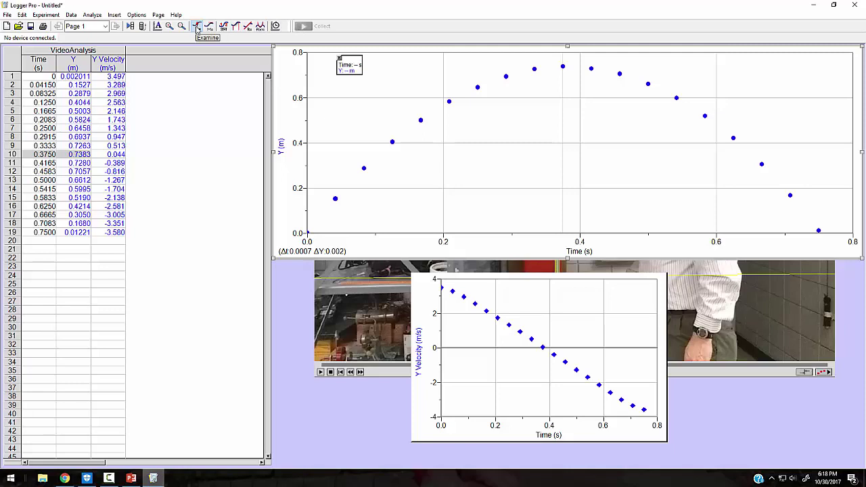
left_click(563, 67)
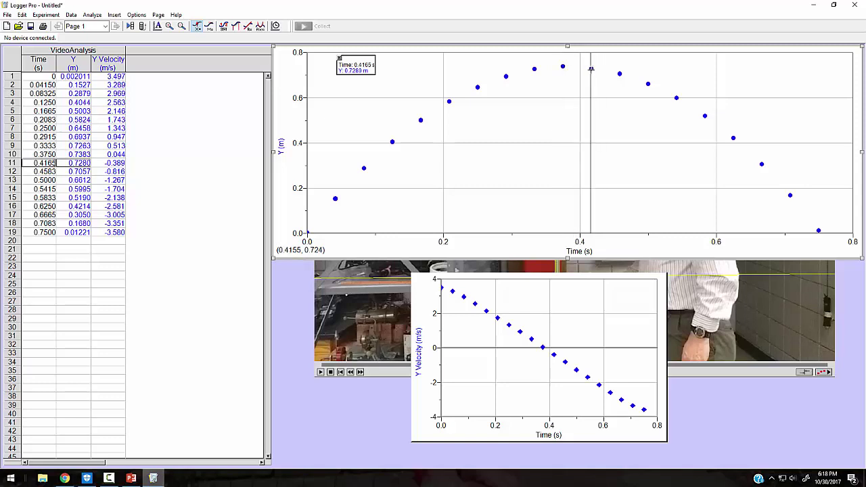
left_click(198, 30)
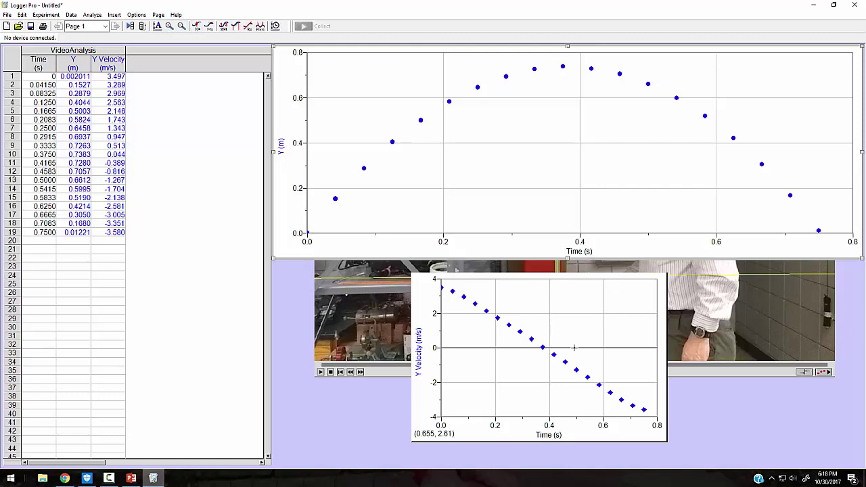
- Move the Y Velocity graph directly under the position graph and widen it to match the position graph's width
left_click_drag(533, 284, 396, 270)
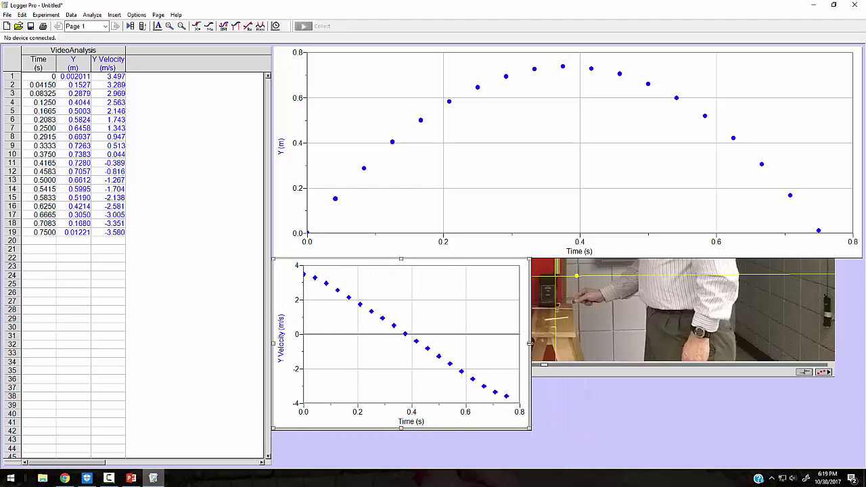
left_click_drag(530, 343, 860, 344)
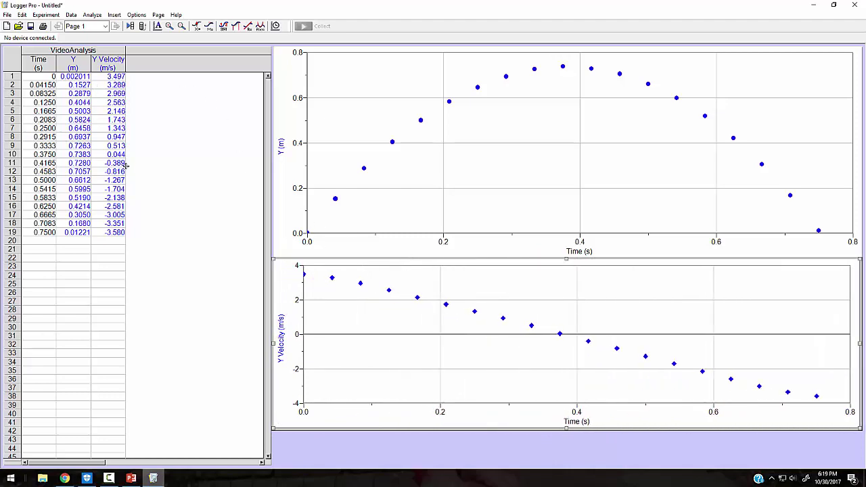
left_click(113, 15)
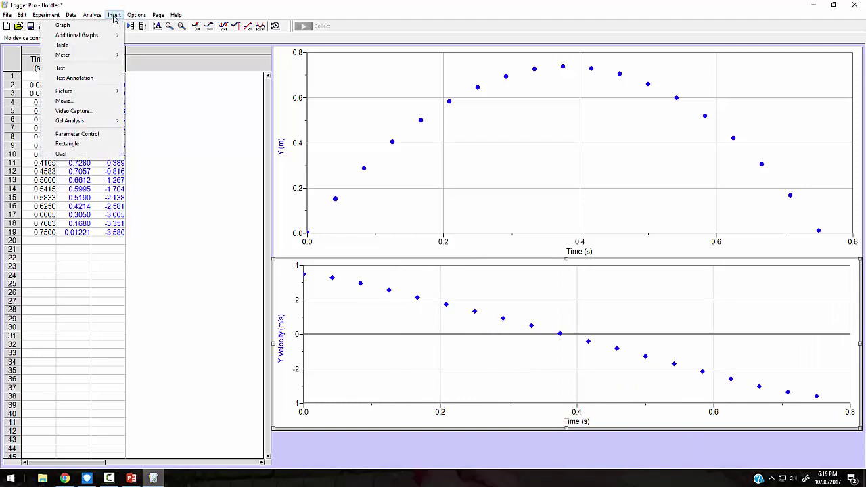
left_click(114, 15)
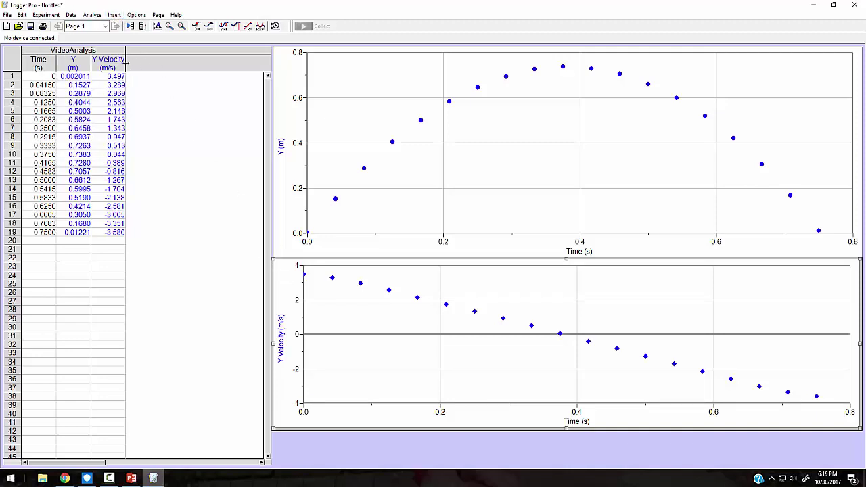
- Shorten the position and Y Velocity graphs and stack them without a gap, leaving free space below for another graph
left_click(547, 215)
left_click_drag(568, 259, 567, 231)
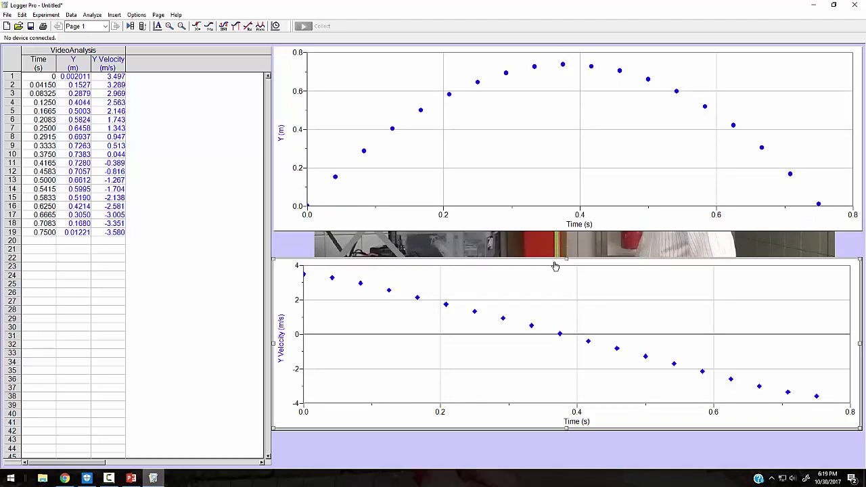
left_click_drag(557, 263, 559, 240)
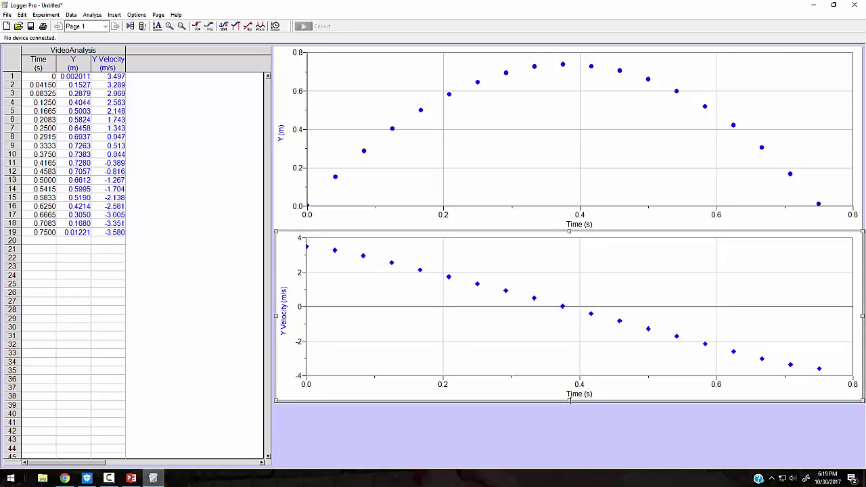
left_click_drag(569, 400, 569, 377)
- Start a new calculated column in the VideoAnalysis data set named Y Accel, with short name Y-Acc and units m/s²
left_click(148, 95)
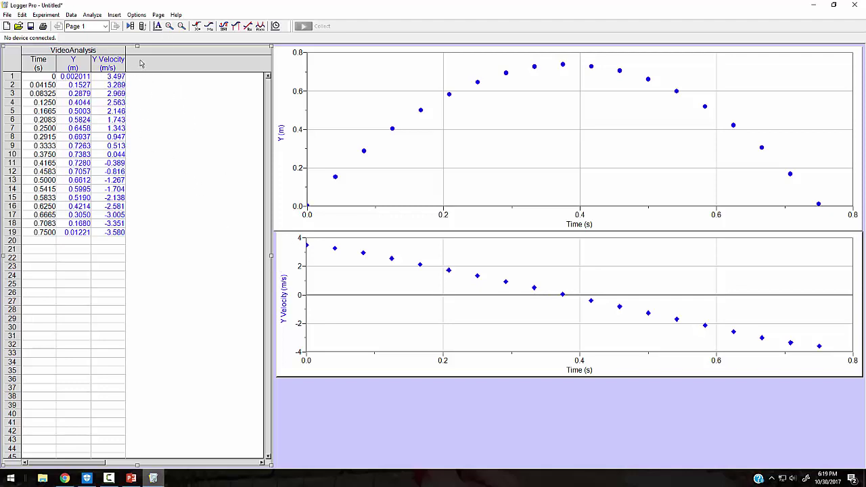
left_click(72, 16)
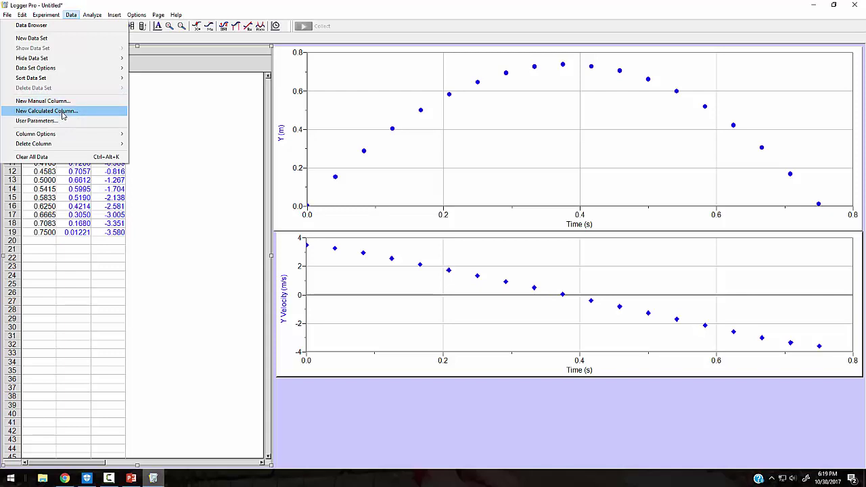
left_click(62, 113)
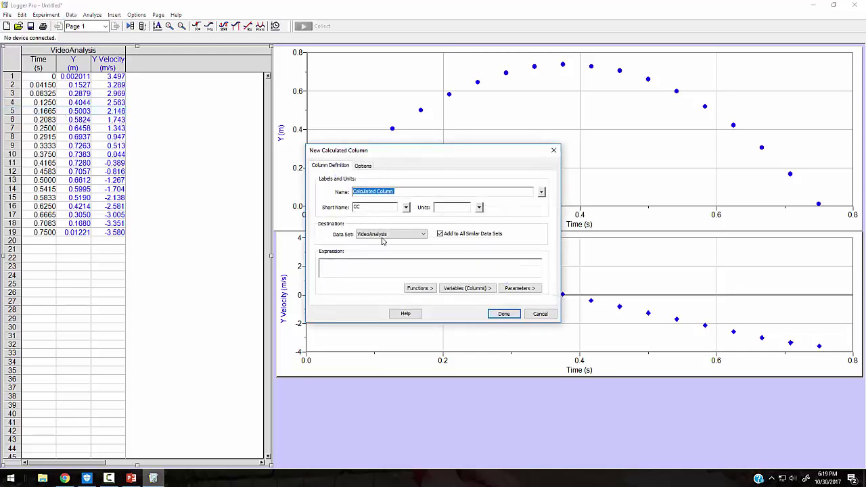
left_click_drag(396, 156, 133, 277)
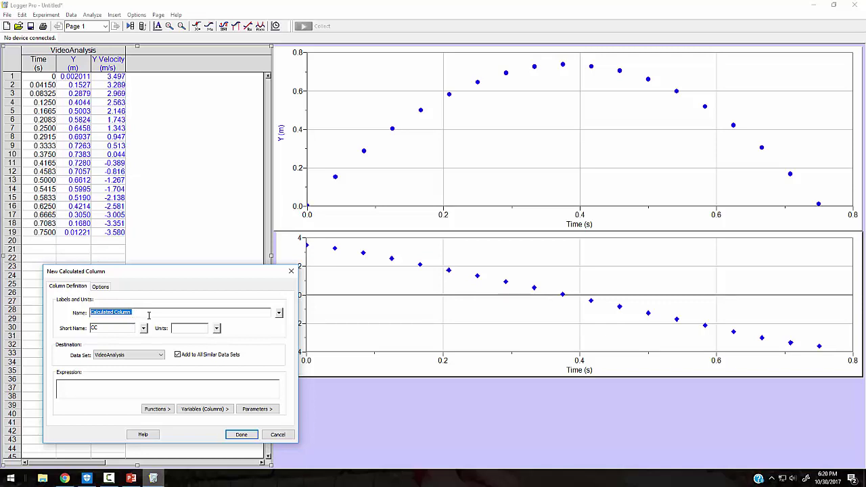
type("Y Accel")
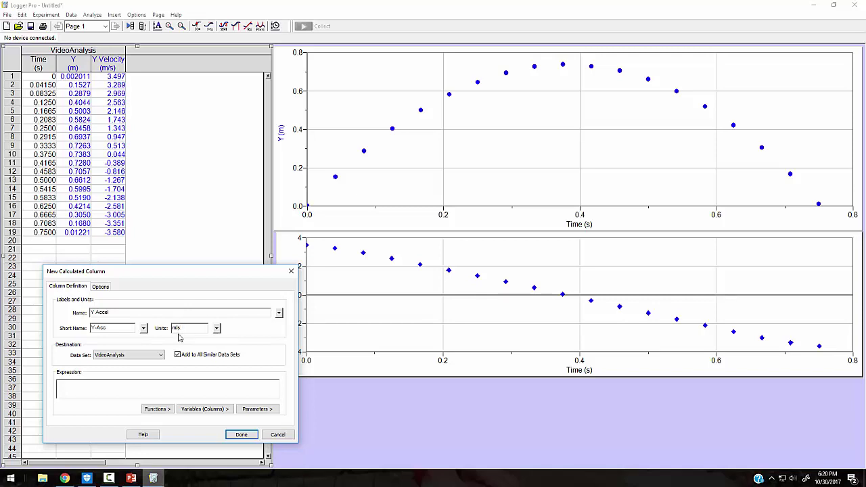
left_click(216, 329)
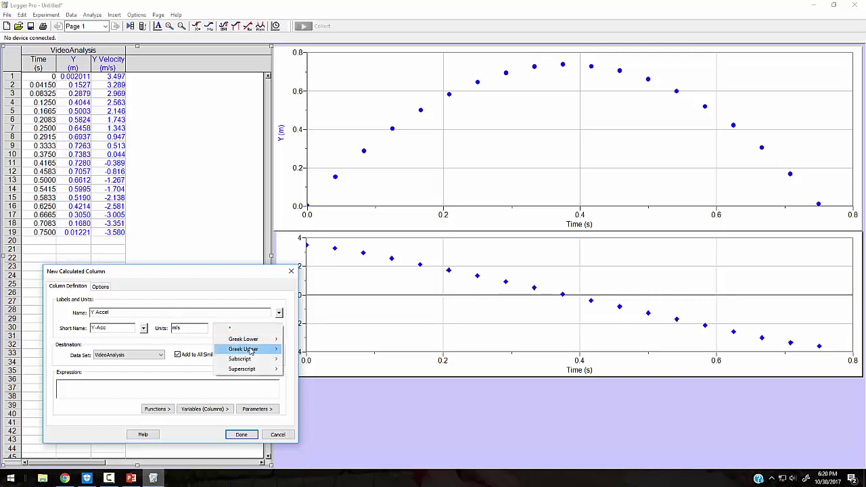
mouse_move(252, 373)
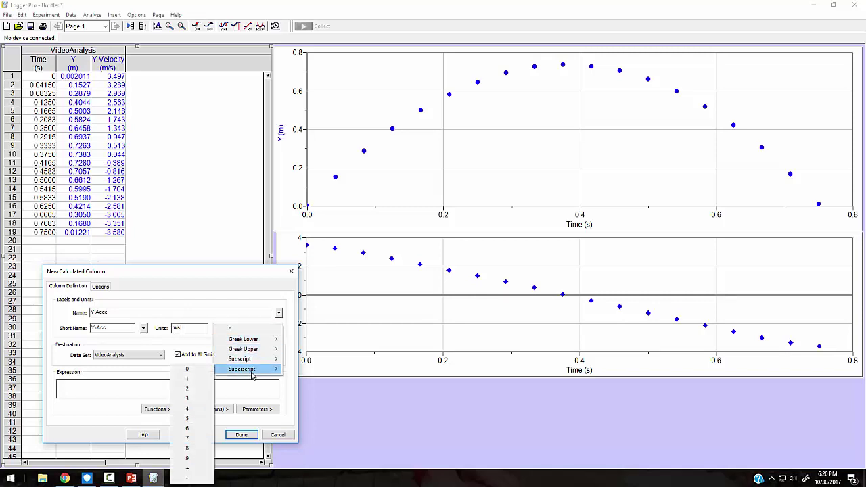
left_click(195, 387)
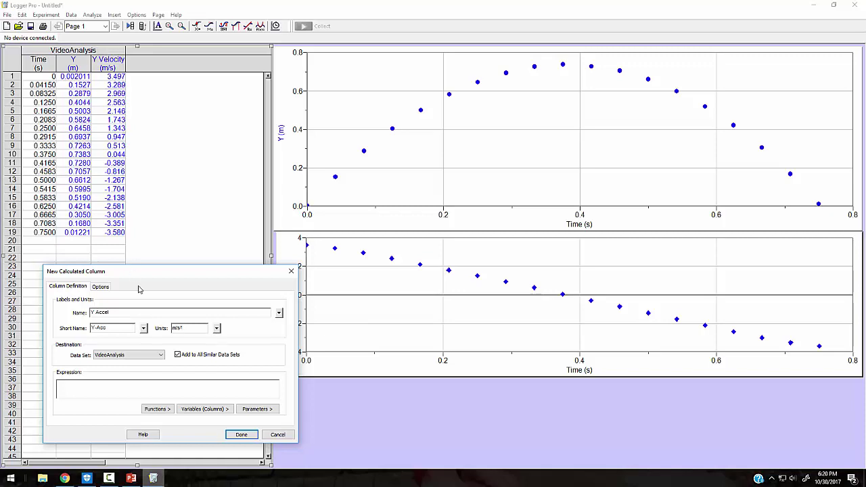
- Define the Y Accel column as derivative("Y Velocity") in the VideoAnalysis data set and create it
left_click(161, 356)
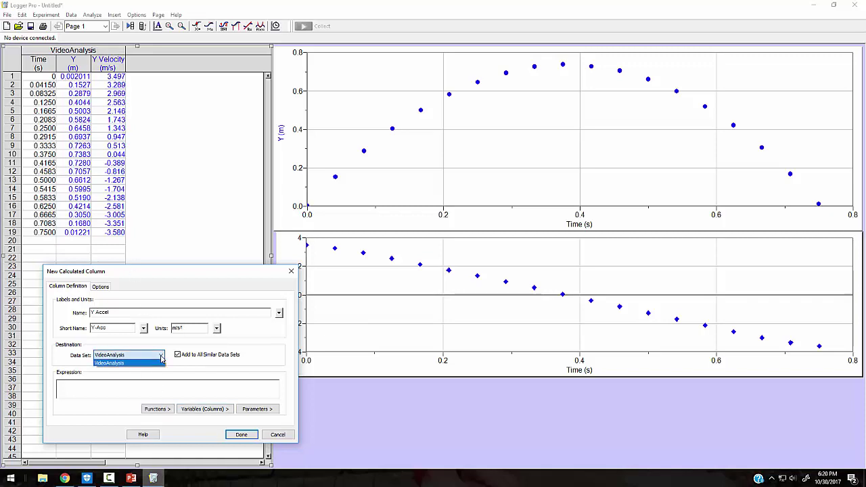
left_click(161, 357)
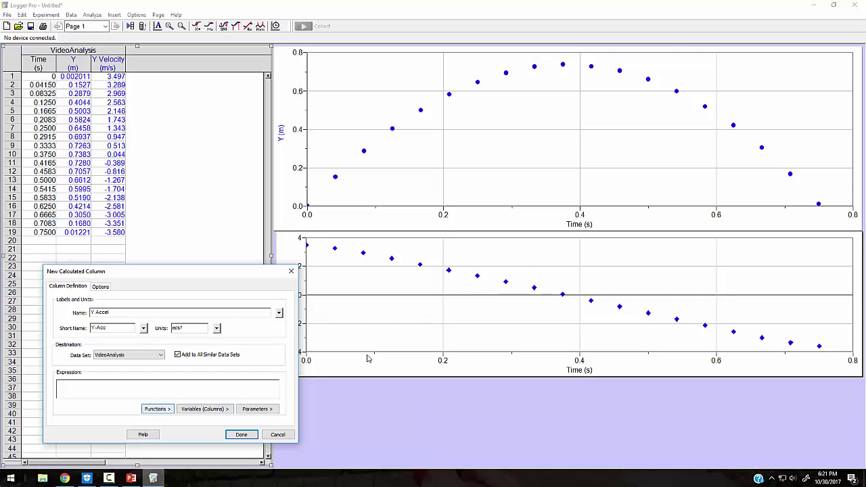
left_click(167, 412)
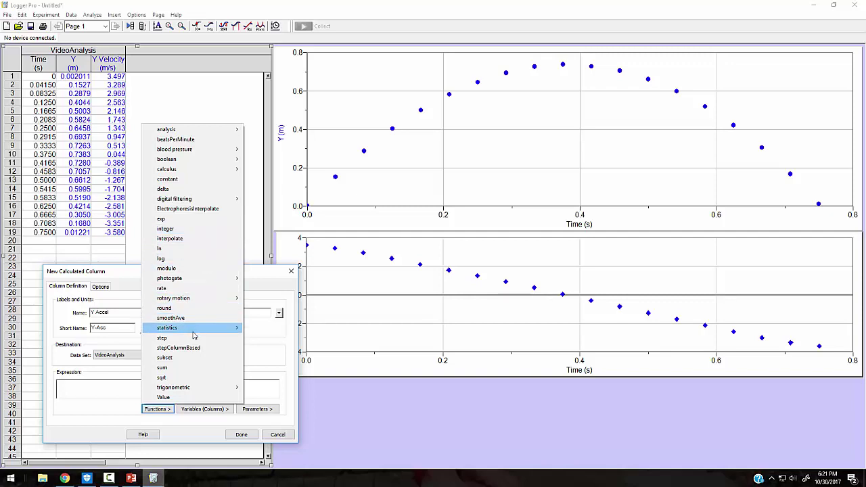
mouse_move(192, 174)
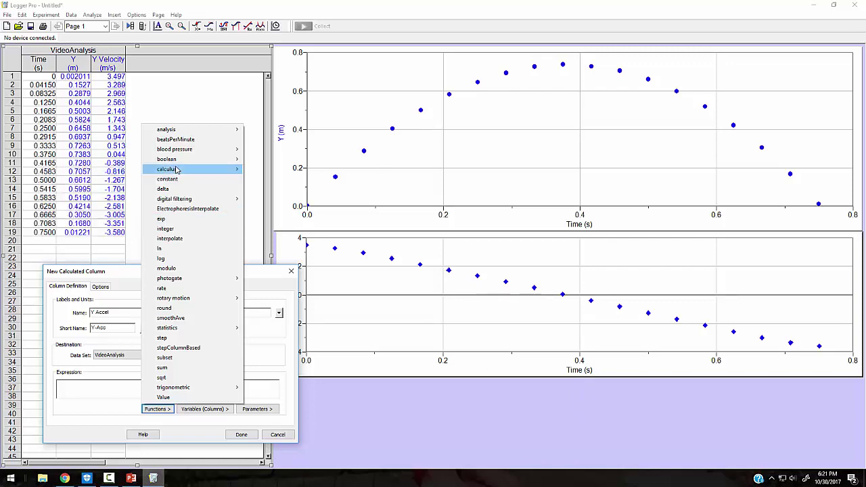
left_click(74, 170)
left_click(82, 390)
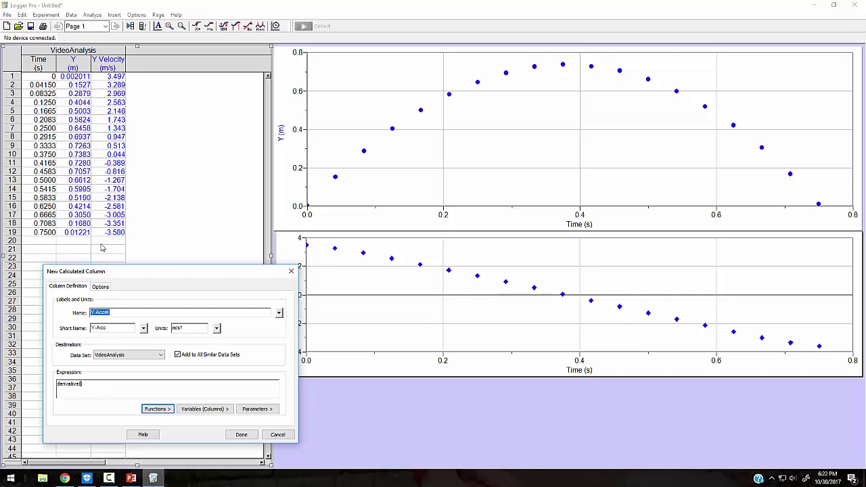
left_click(225, 416)
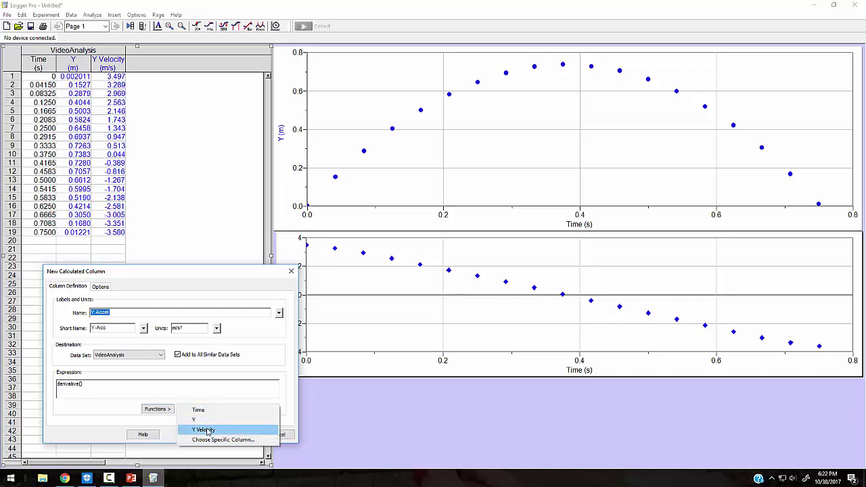
left_click(206, 431)
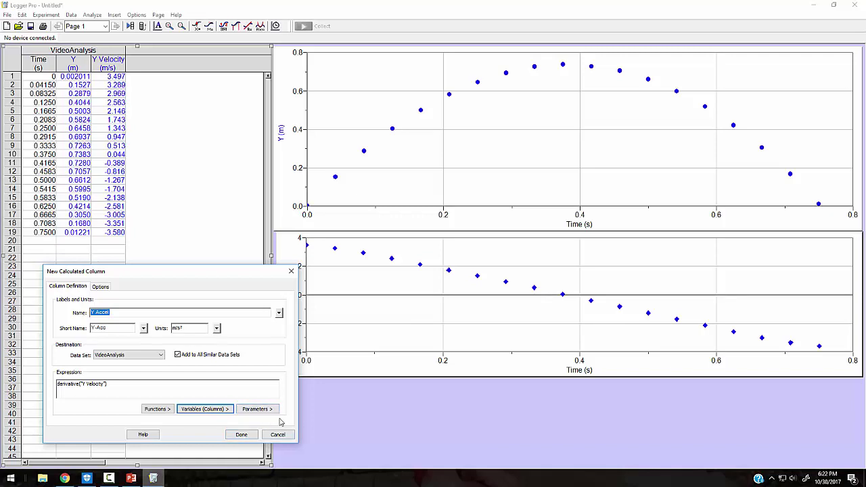
left_click(243, 436)
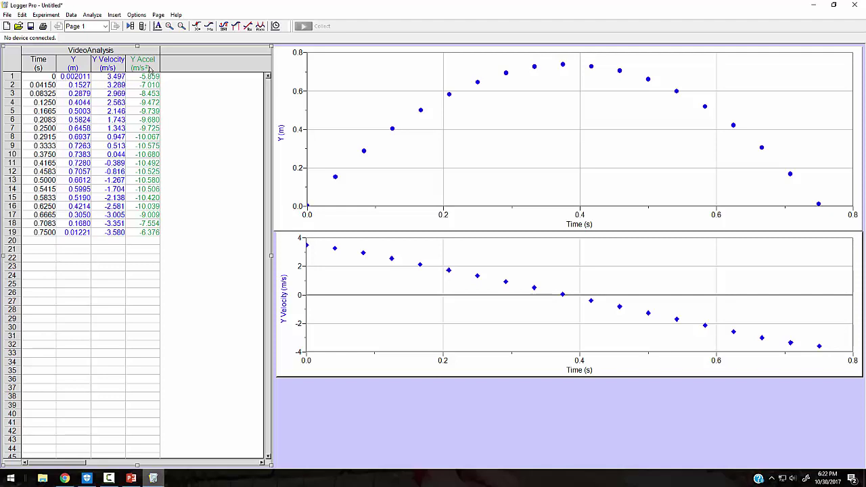
- Check the Y Accel column's display options and keep its colour as hunter green
double_click(149, 67)
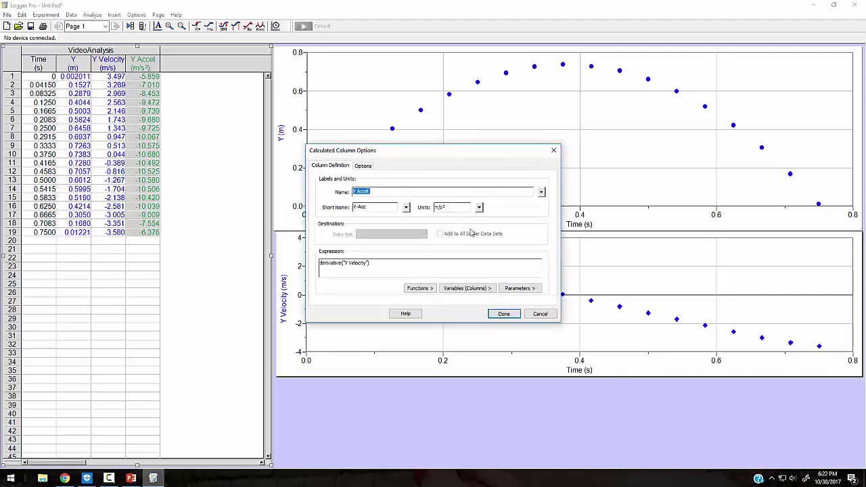
left_click(369, 168)
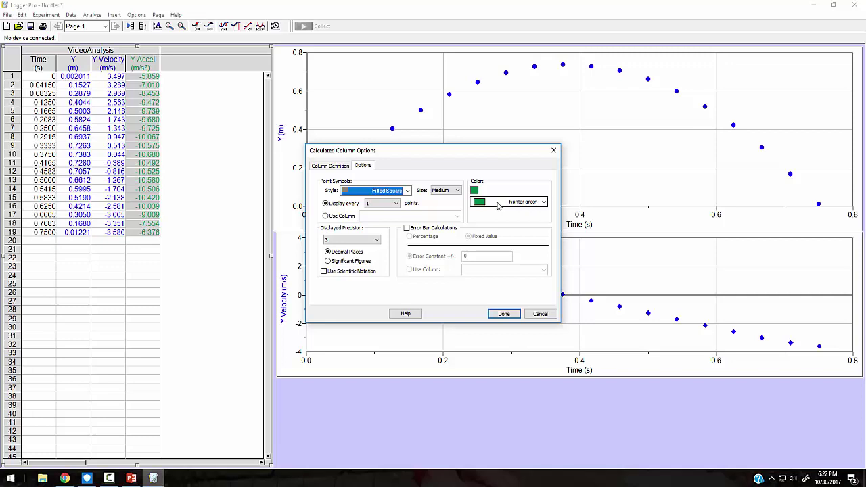
left_click(498, 205)
left_click(499, 206)
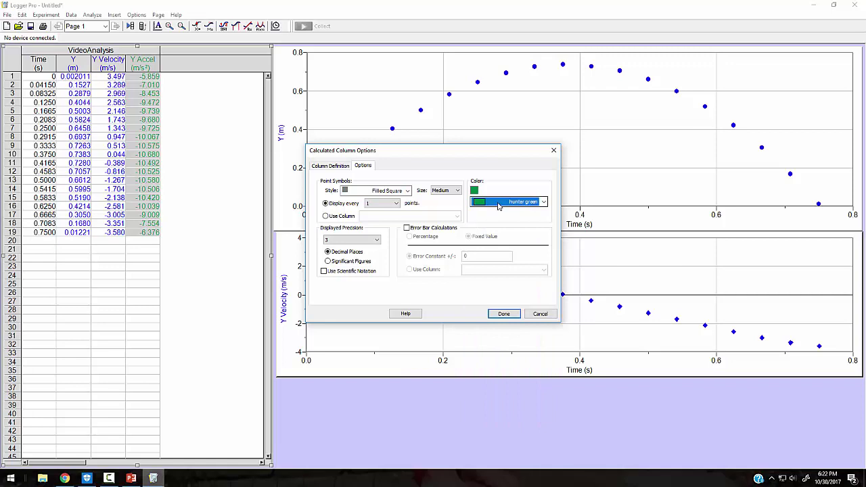
left_click(505, 314)
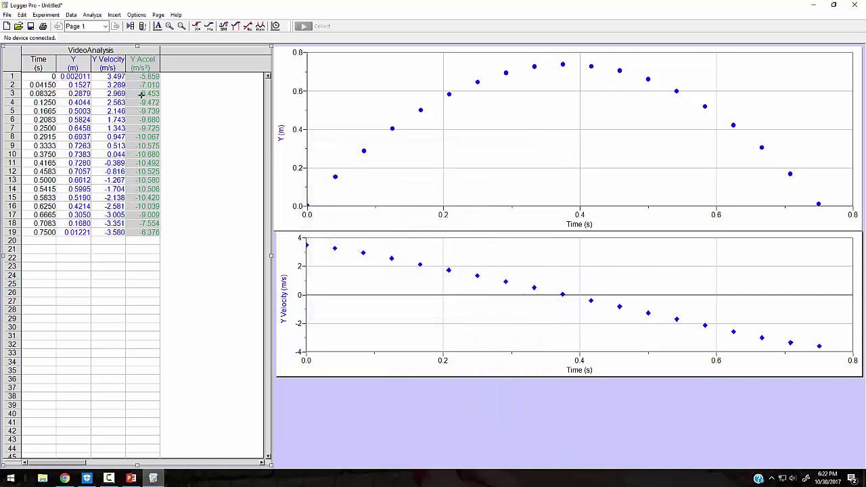
- Change the Y Velocity column's colour to red in its column options
left_click(108, 64)
double_click(108, 67)
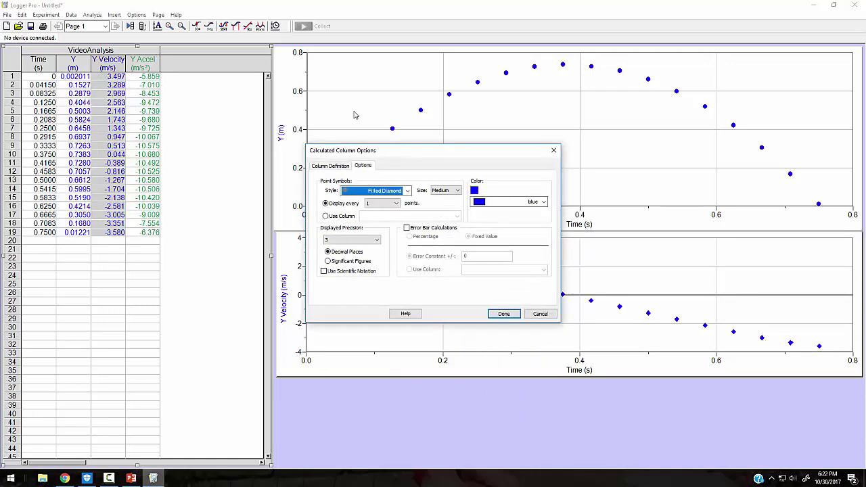
left_click(507, 203)
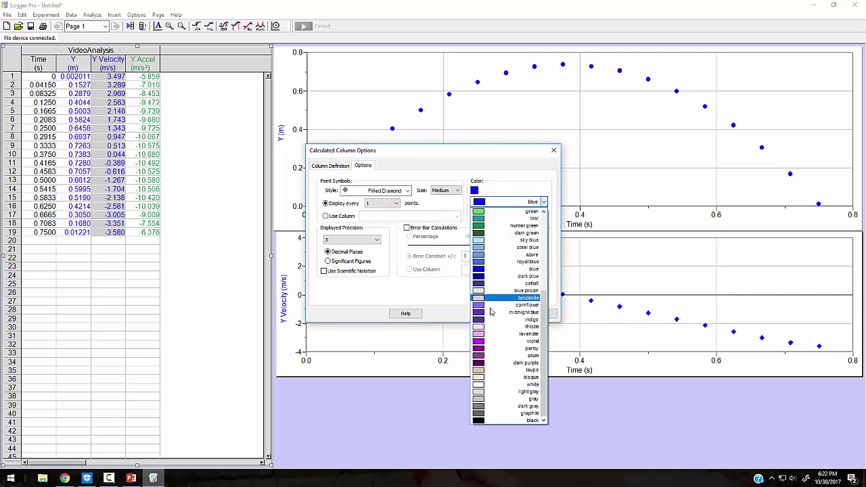
left_click_drag(544, 298, 544, 217)
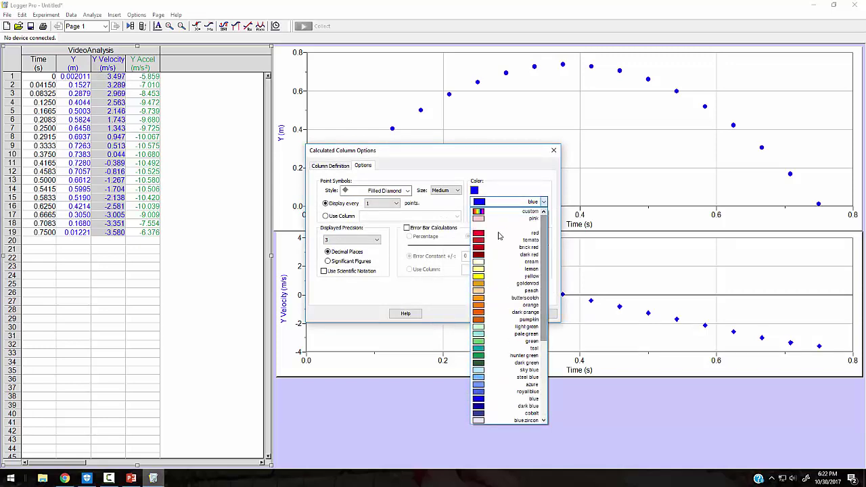
left_click(485, 234)
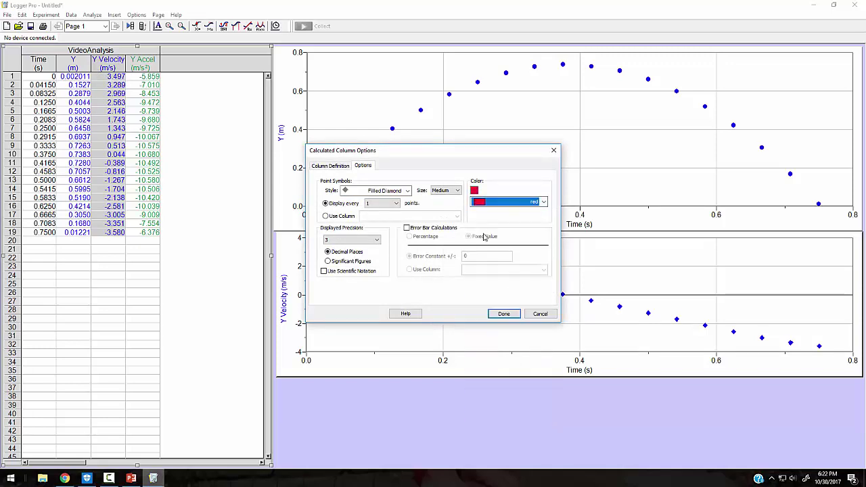
left_click(506, 316)
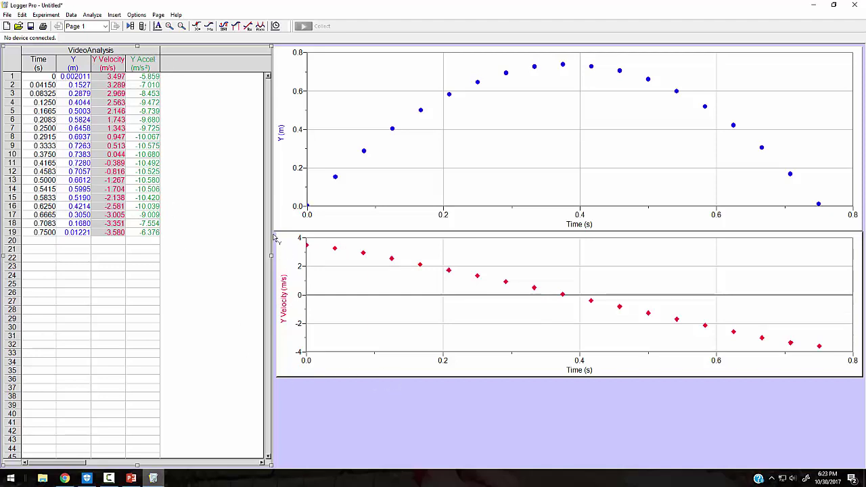
- Insert an additional graph showing Y Accel against time and widen it to more than twice its width
left_click(114, 16)
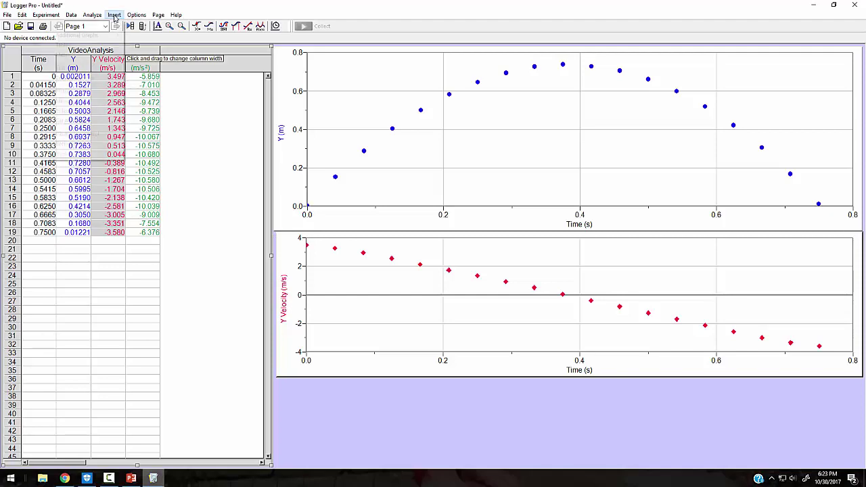
left_click(104, 27)
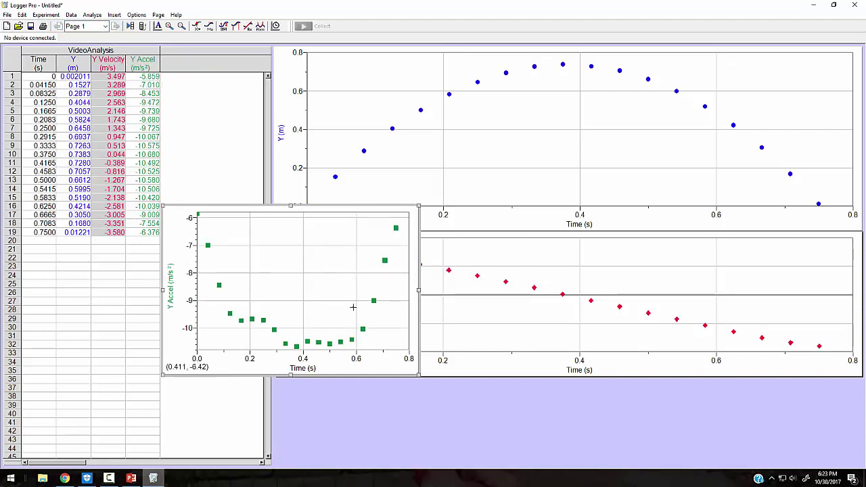
left_click_drag(420, 290, 791, 290)
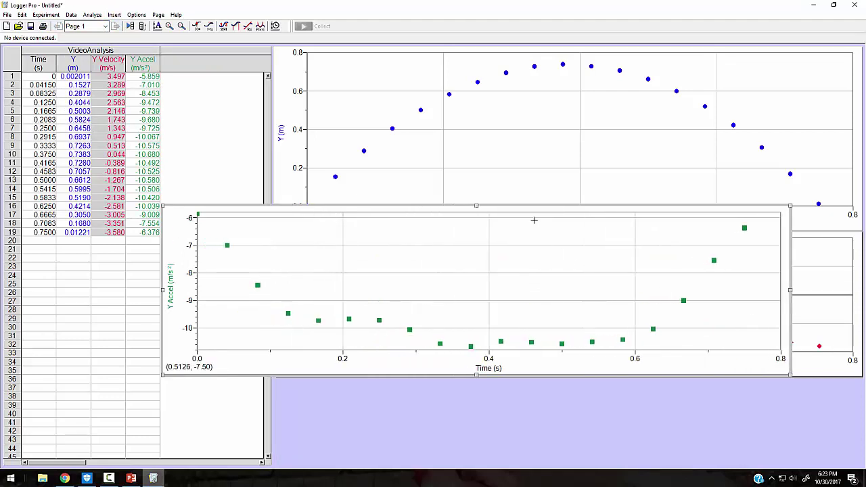
- Move the Y Accel graph under the Y Velocity graph and resize it to match that graph's width and fill the free space below
left_click(478, 202)
left_click(444, 256)
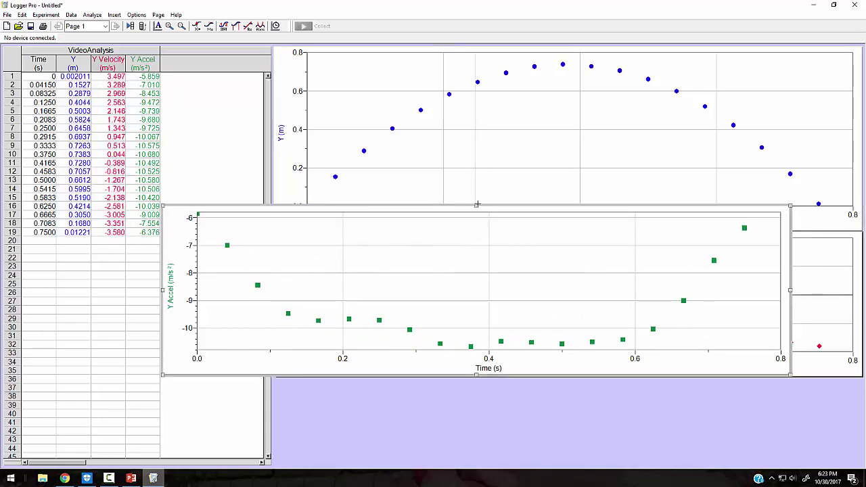
left_click_drag(476, 205, 526, 377)
left_click_drag(601, 381, 608, 381)
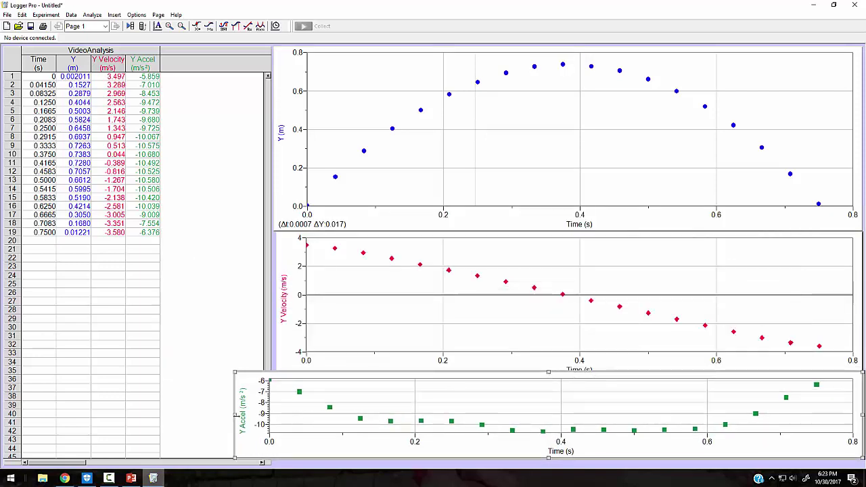
left_click_drag(234, 414, 274, 415)
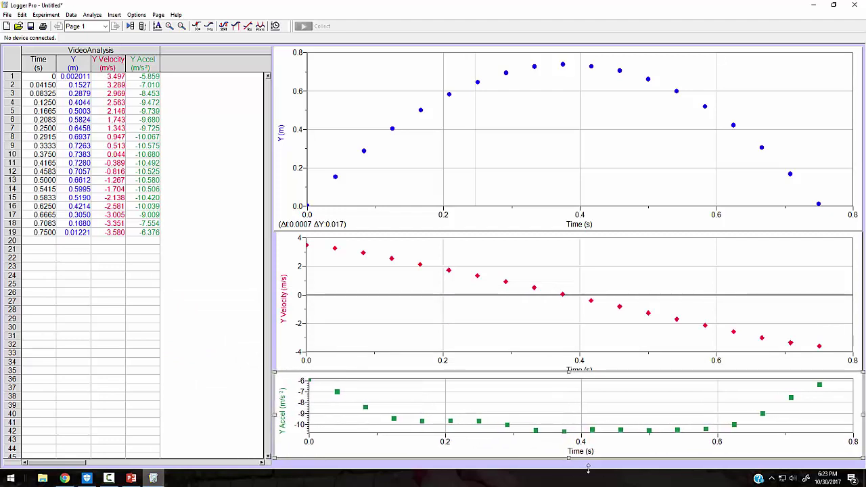
left_click_drag(568, 458, 569, 468)
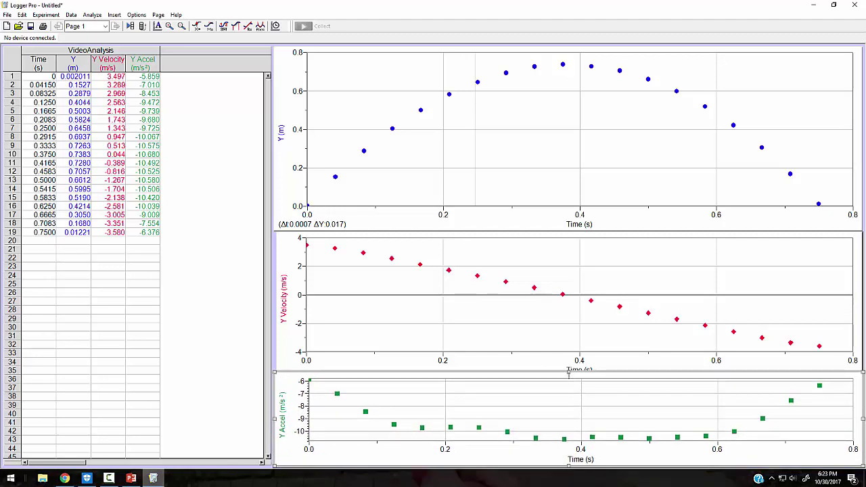
mouse_move(569, 371)
left_mouse_down()
mouse_move(570, 396)
mouse_move(572, 379)
left_mouse_up()
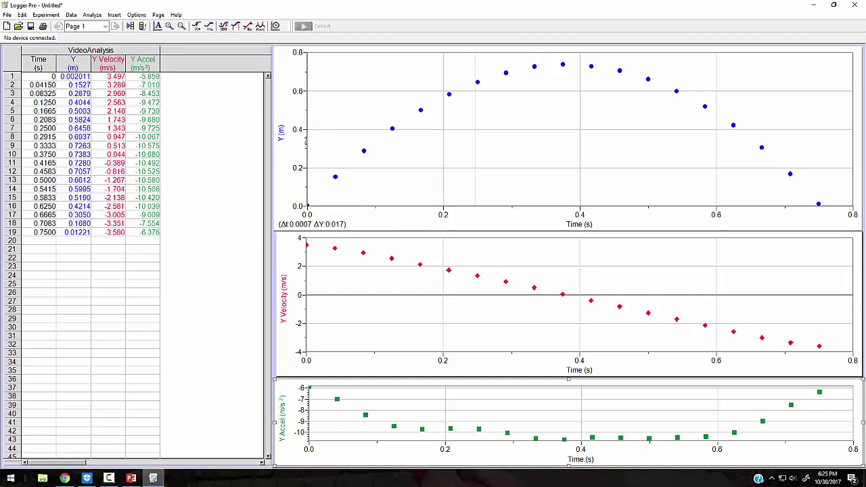
- Rescale the position graph's vertical axis slightly and shift the Y Accel graph's vertical axis to about -5.9 to -1.2 m/s²
left_click(306, 95)
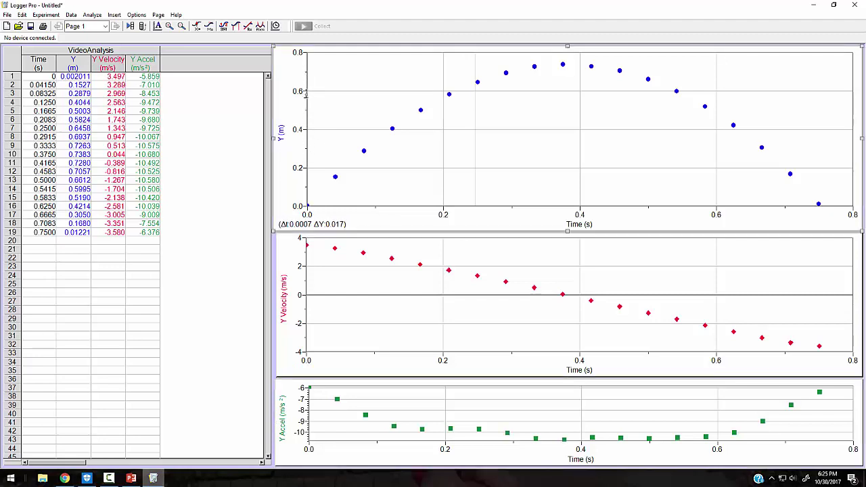
mouse_move(306, 109)
left_mouse_down()
mouse_move(307, 150)
mouse_move(310, 94)
left_mouse_up()
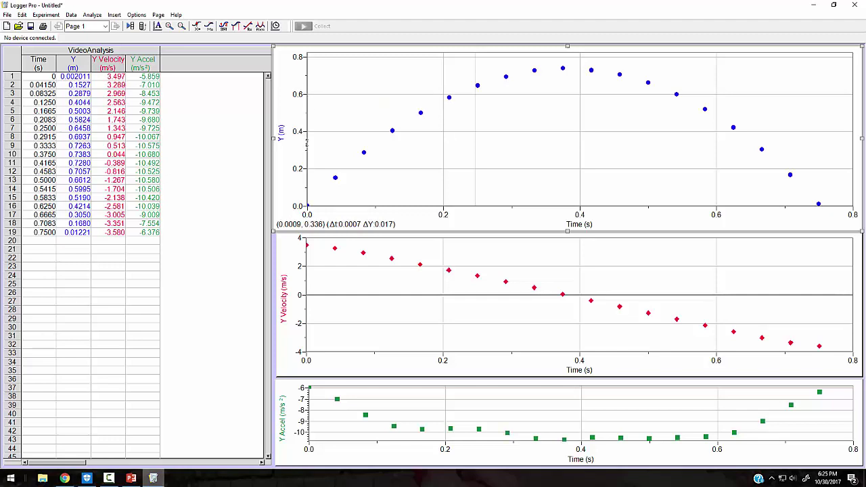
mouse_move(307, 143)
left_mouse_down()
mouse_move(307, 95)
mouse_move(306, 141)
left_mouse_up()
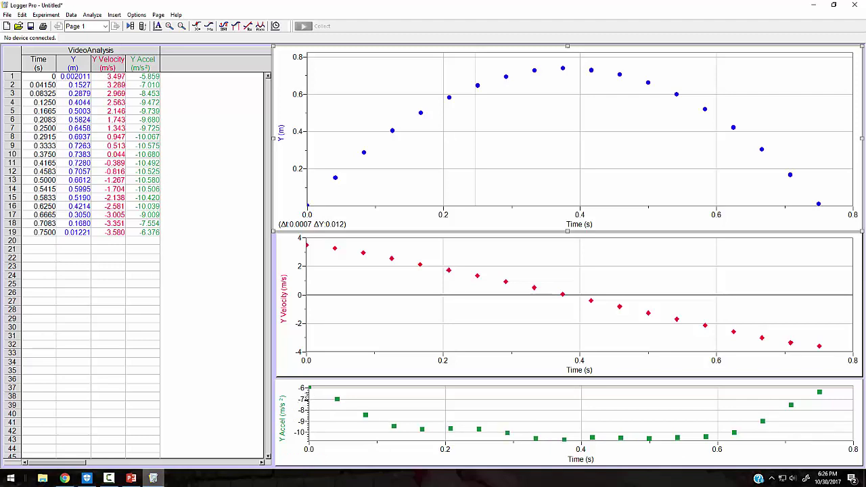
mouse_move(309, 423)
left_mouse_down()
mouse_move(308, 439)
mouse_move(309, 425)
left_mouse_up()
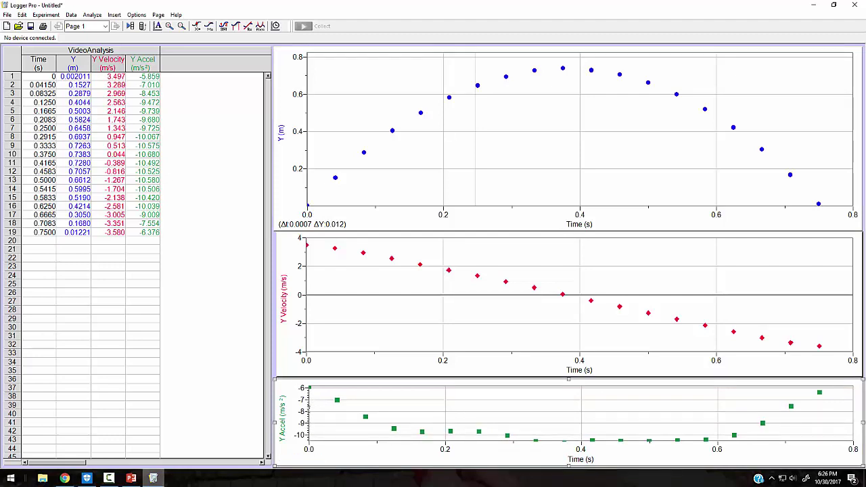
left_click_drag(310, 410, 341, 463)
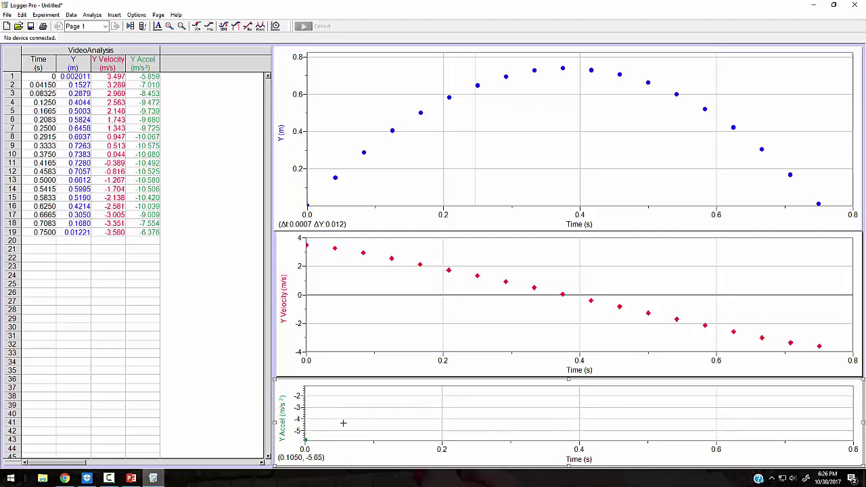
- Open the axes options of the Y Accel graph and choose Time (s) as its horizontal axis column
right_click(294, 423)
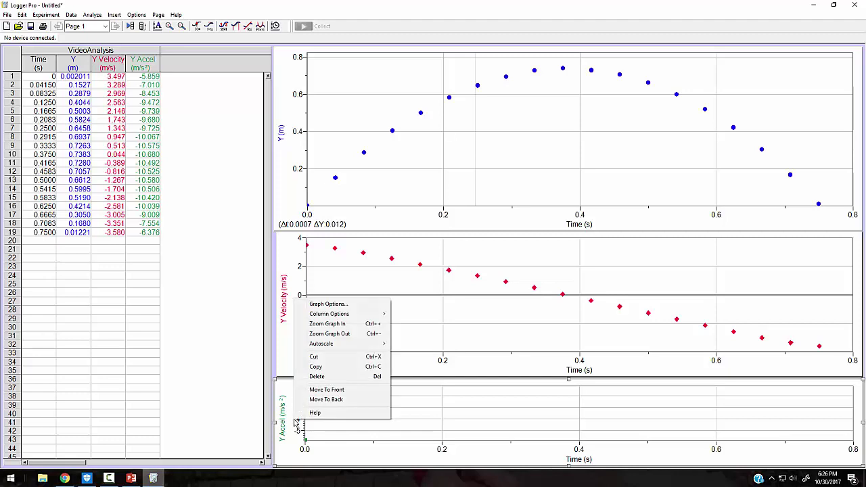
left_click(342, 306)
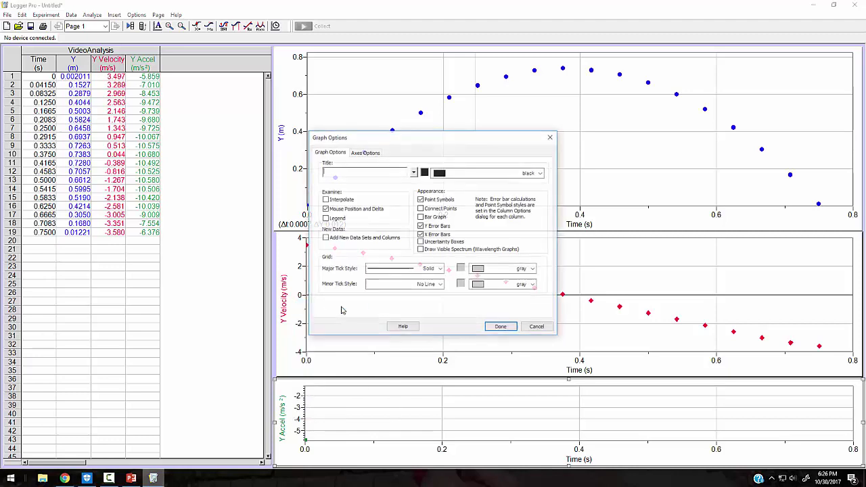
left_click(373, 156)
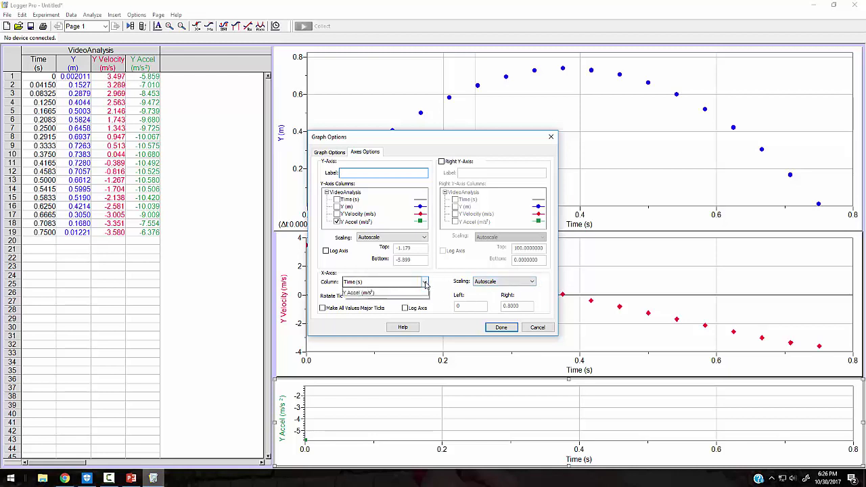
left_click(383, 282)
left_click(369, 291)
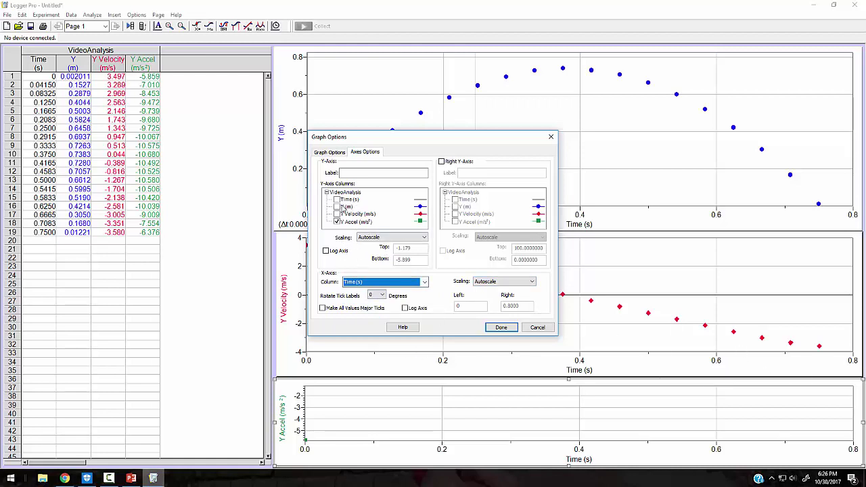
- Switch the Y Accel graph's vertical axis to Manual scaling with a top of 0 and a bottom of -11
left_click(424, 242)
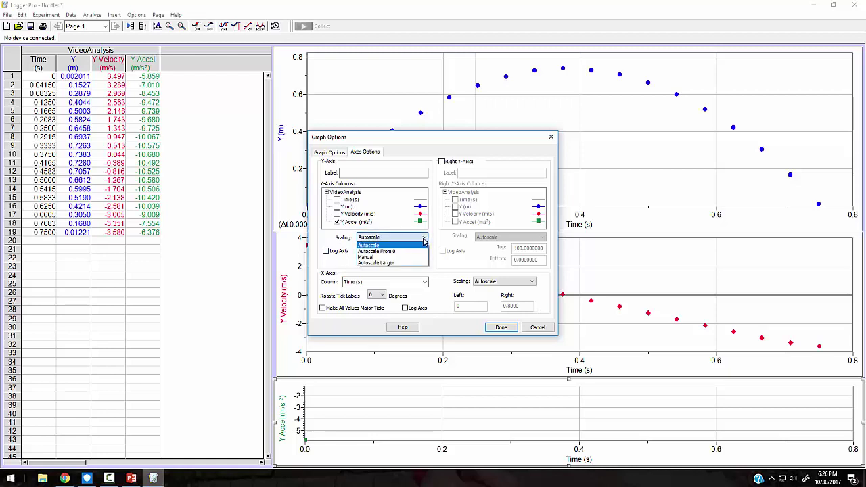
left_click(378, 259)
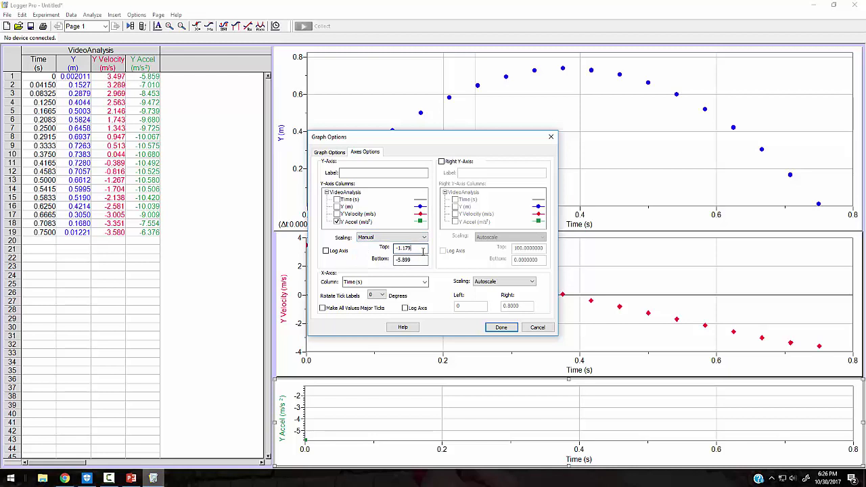
double_click(423, 250)
type("0")
key("Tab")
type("-")
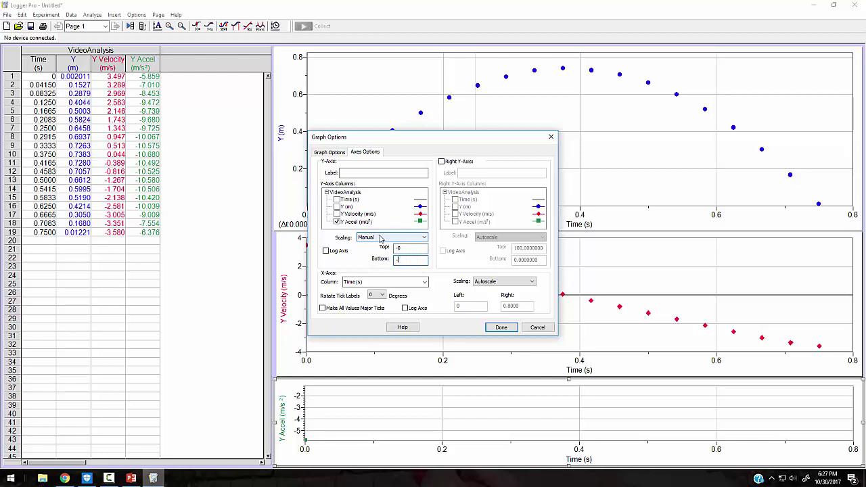
type("11")
key("Return")
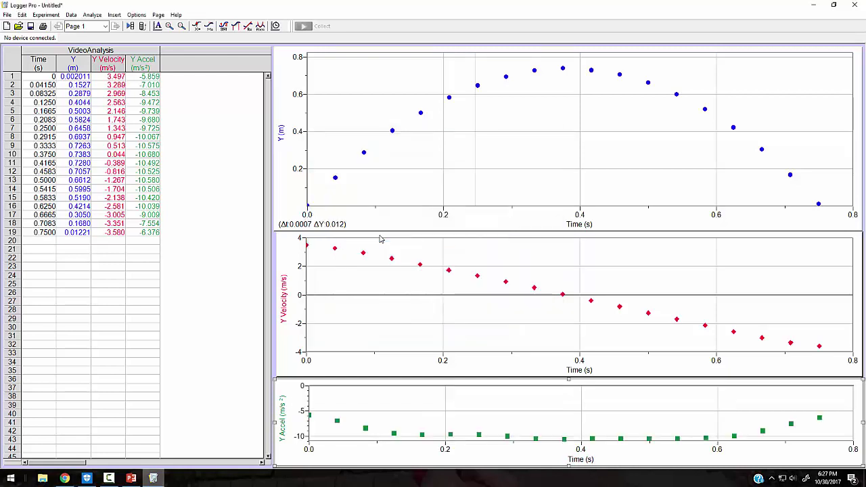
- Set the bottom limit of the Y Accel graph's vertical axis to -12
right_click(297, 412)
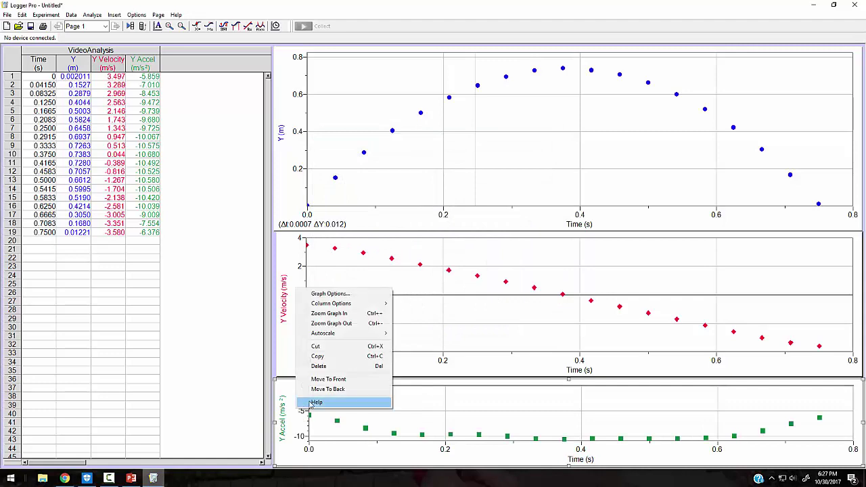
left_click(339, 296)
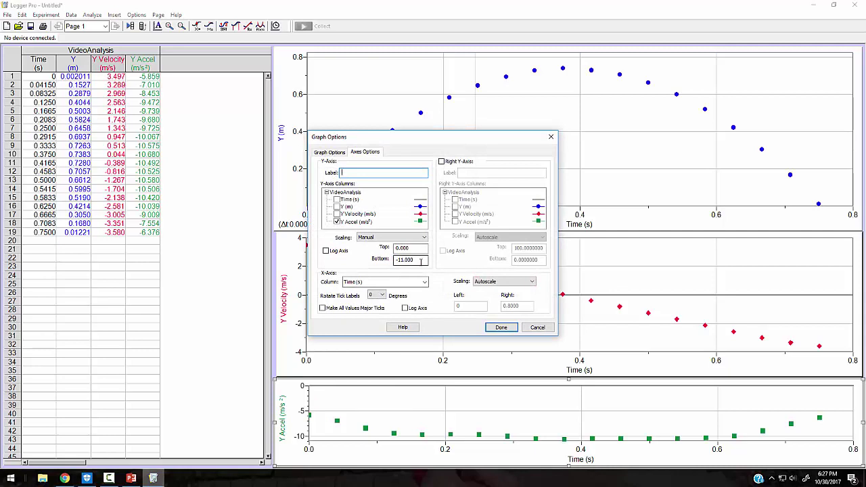
left_click_drag(420, 260, 393, 261)
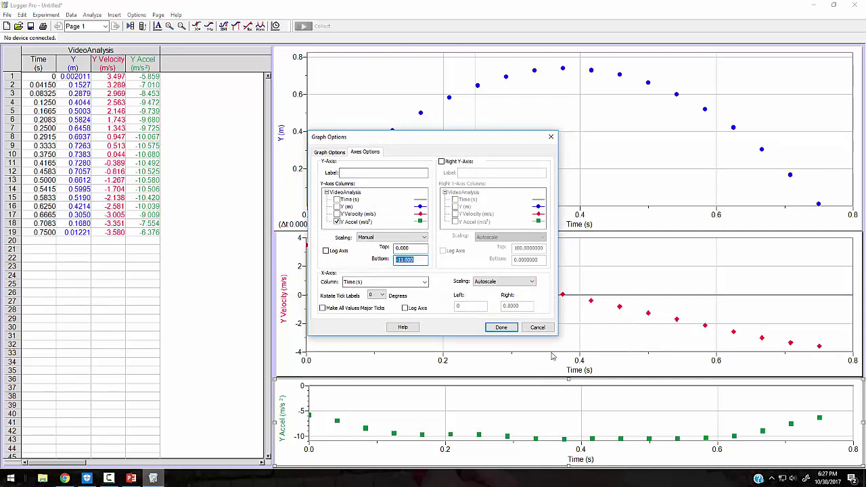
type("-12")
left_click(504, 329)
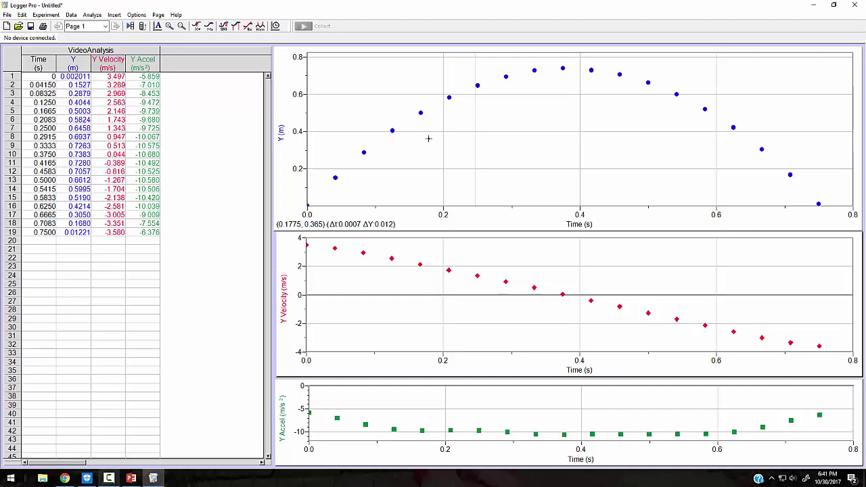
left_click(224, 26)
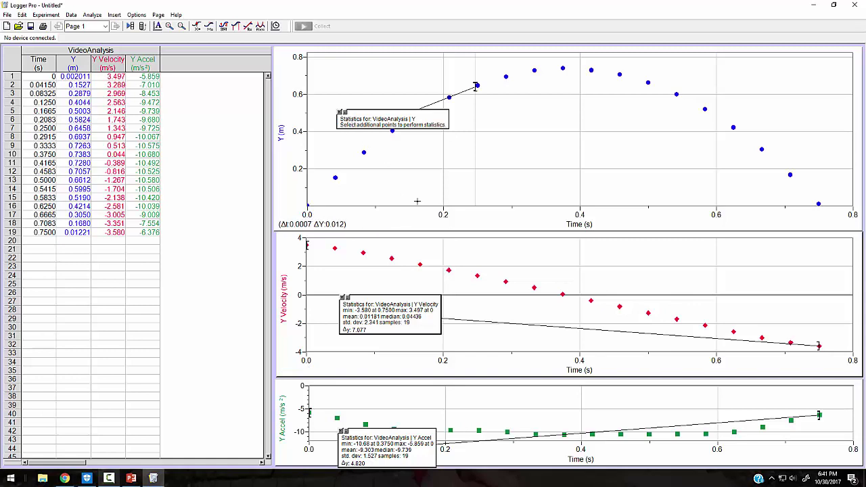
left_click(340, 112)
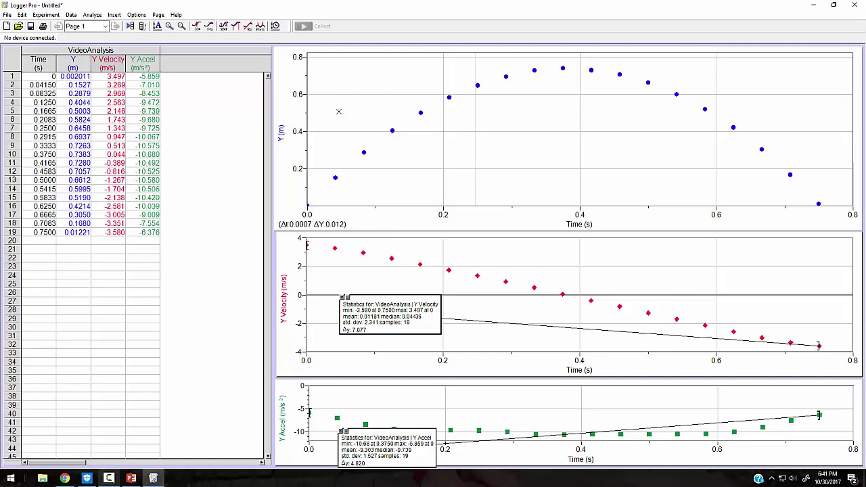
left_click(343, 298)
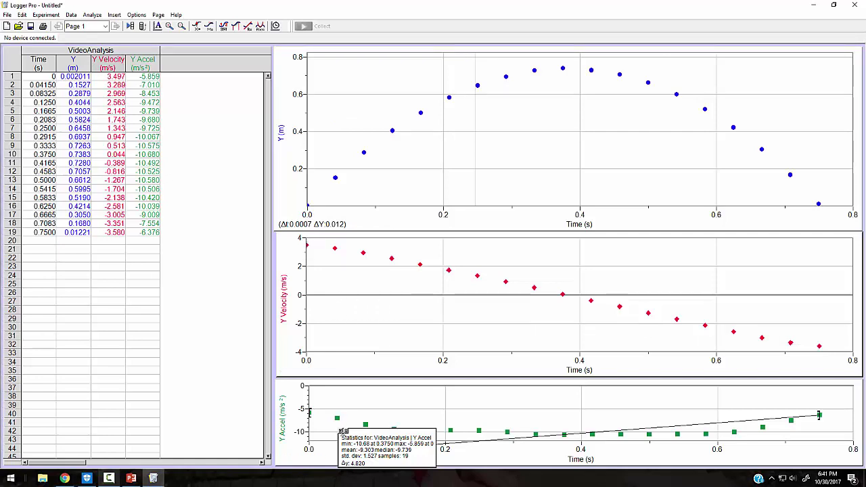
left_click(342, 431)
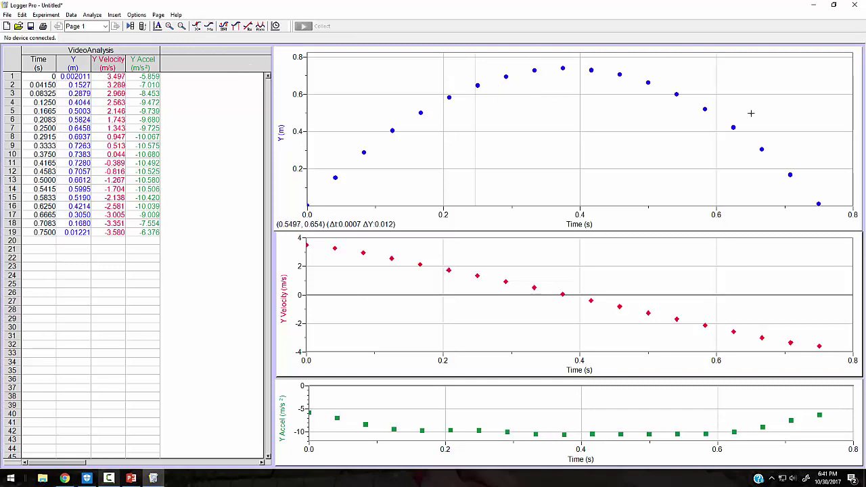
- Show statistics for the Y Accel points from 0.125 to 0.625 s and move the results box to the right end of that graph
left_click(197, 27)
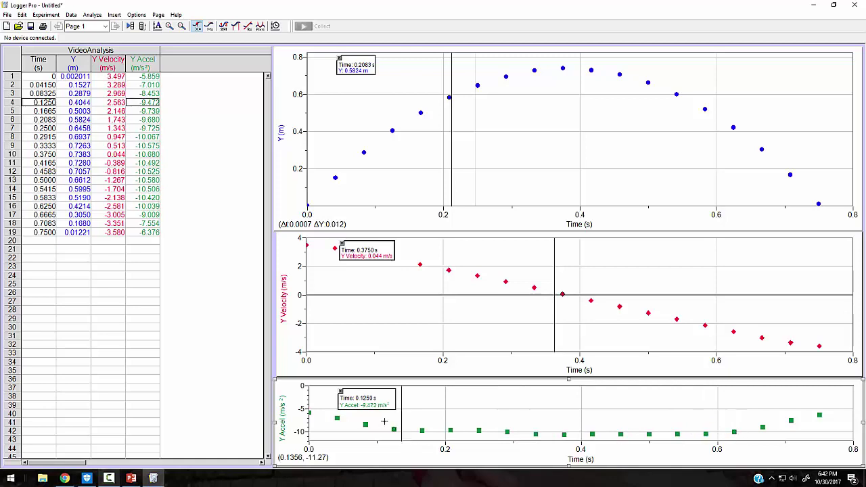
left_click_drag(384, 423, 465, 427)
left_click_drag(576, 438, 745, 448)
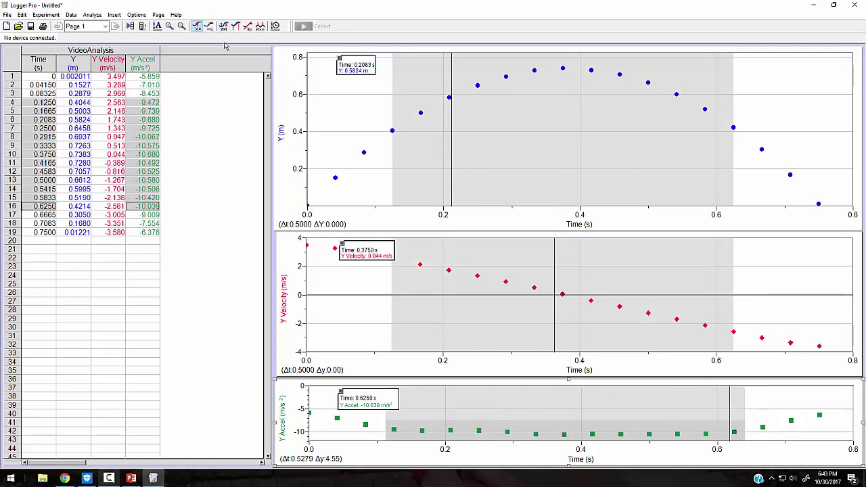
left_click(223, 26)
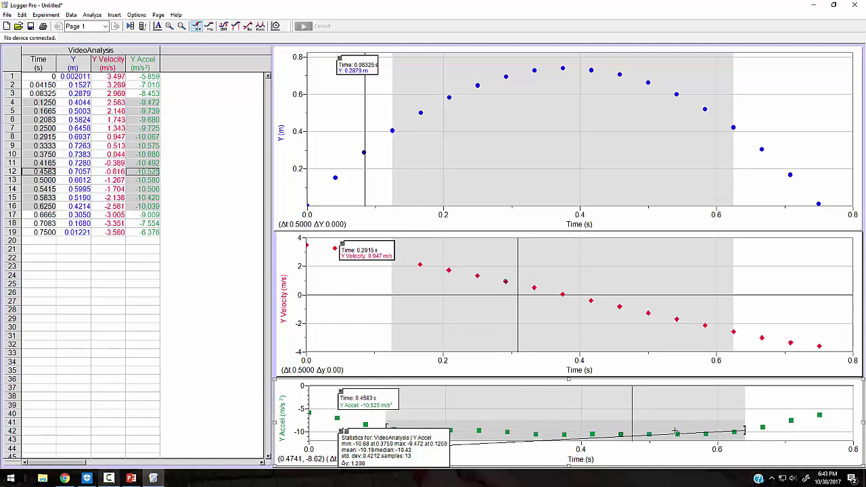
left_click_drag(431, 428, 813, 375)
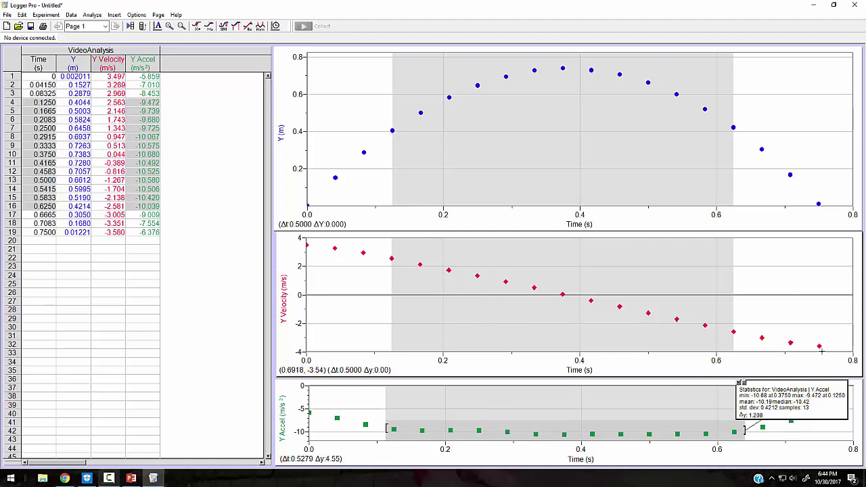
left_click(839, 330)
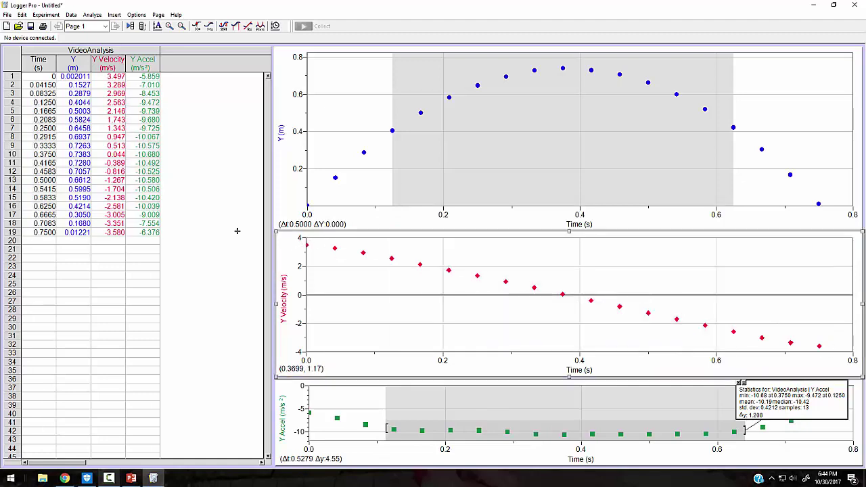
left_click(293, 254)
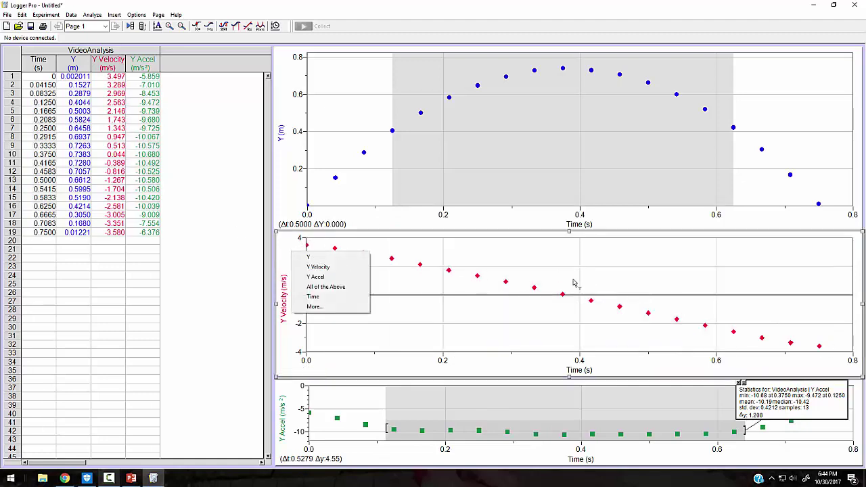
left_click(390, 246)
mouse_move(416, 285)
left_mouse_down()
mouse_move(422, 301)
mouse_move(744, 365)
mouse_move(807, 358)
left_mouse_up()
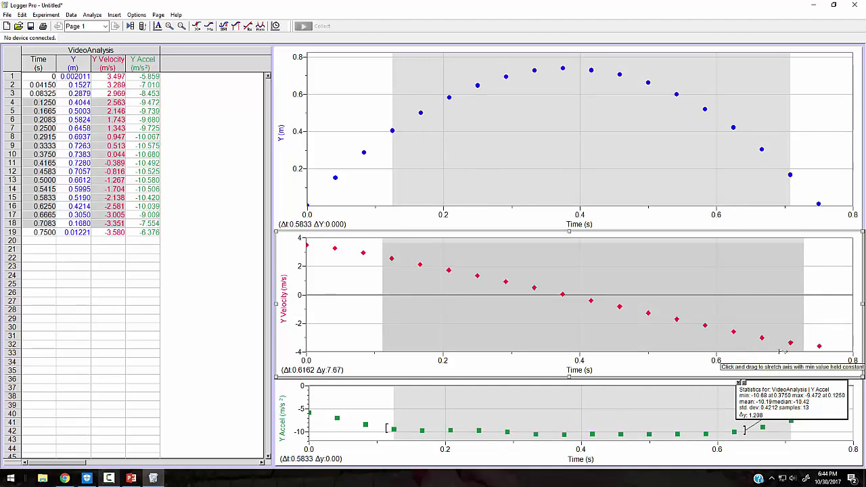
left_click(287, 256)
left_click(287, 244)
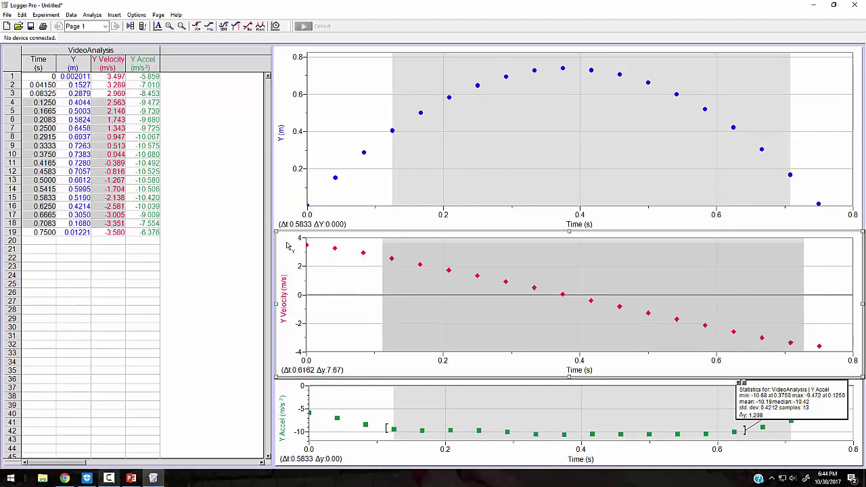
- Clear the selected range on the Y Velocity graph and apply a linear fit to all its data points
left_click(841, 267)
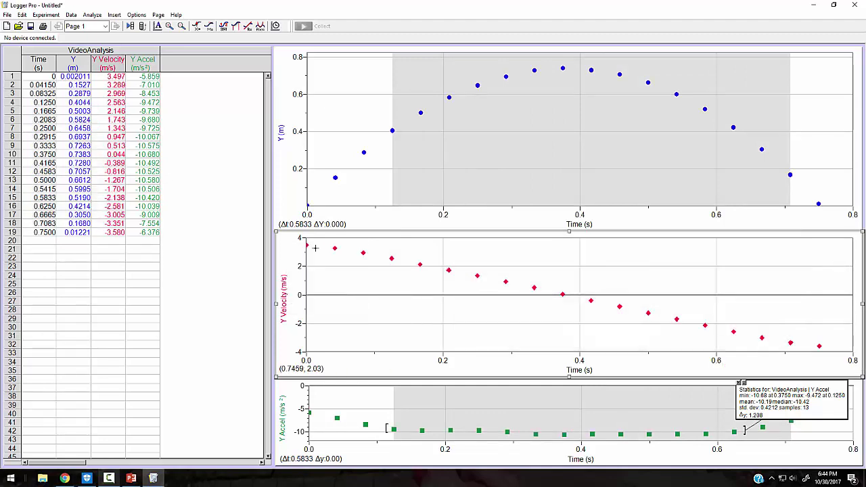
left_click(289, 245)
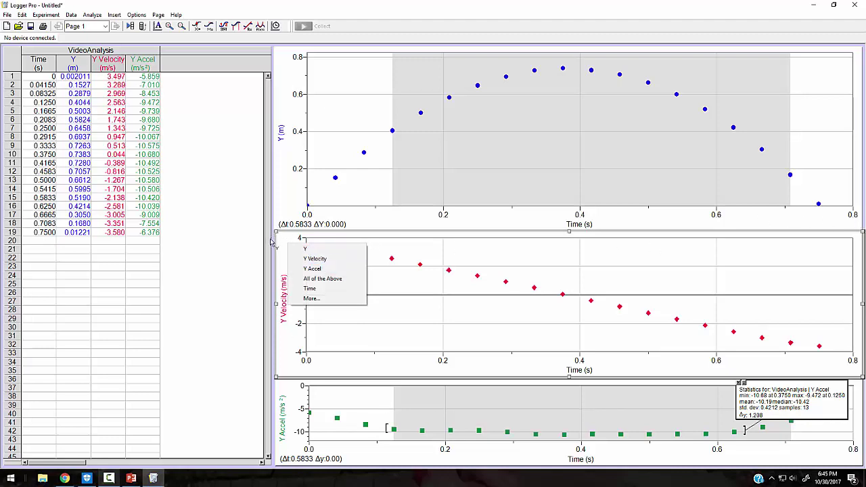
left_click(249, 29)
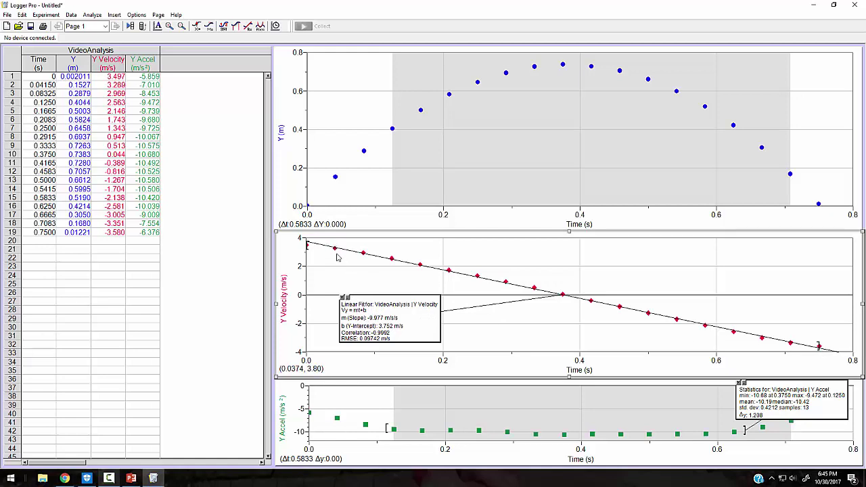
- Select the Y Velocity points from 0.0415 to 0.7083 s, leaving out both end points, and add a second linear fit
left_click_drag(332, 241, 611, 331)
left_click_drag(724, 342, 801, 354)
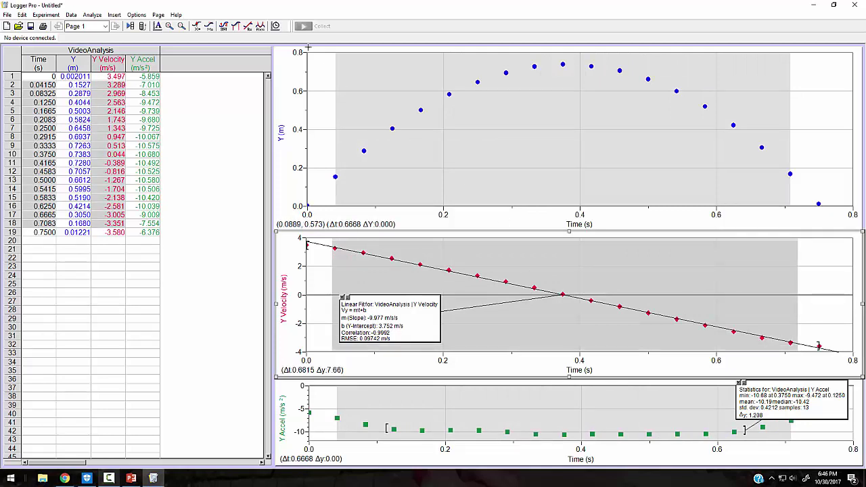
left_click(249, 27)
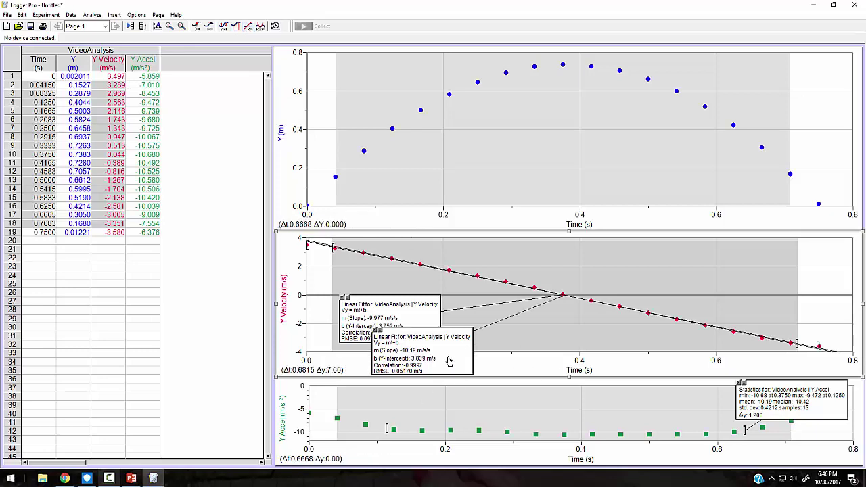
- Move the second linear fit's box to the Y Velocity graph's upper right area and nudge the first fit's box slightly down
left_click_drag(458, 361, 544, 340)
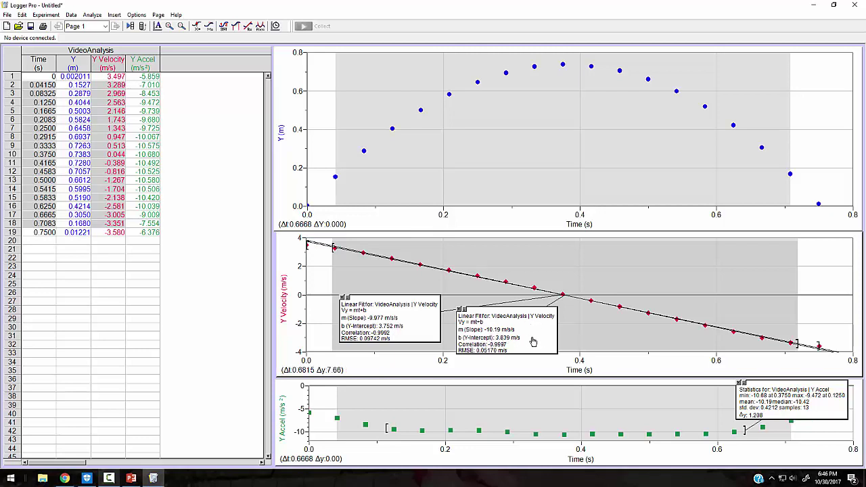
left_click_drag(551, 346, 560, 347)
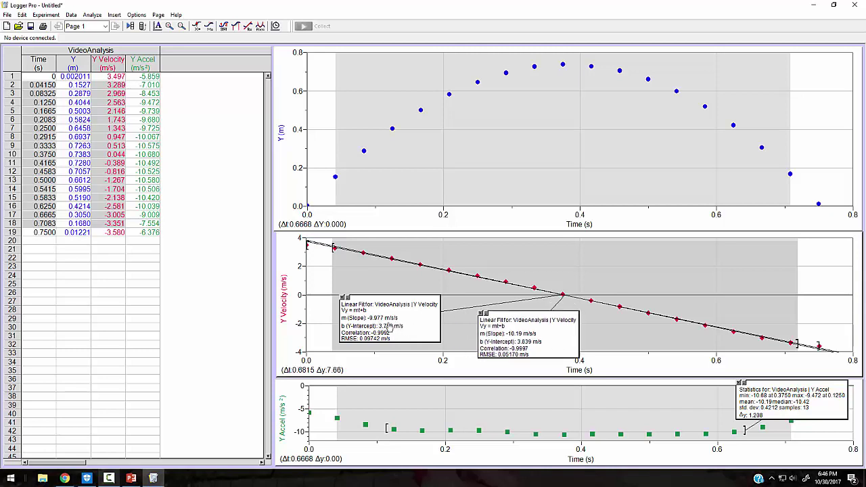
left_click_drag(553, 343, 552, 351)
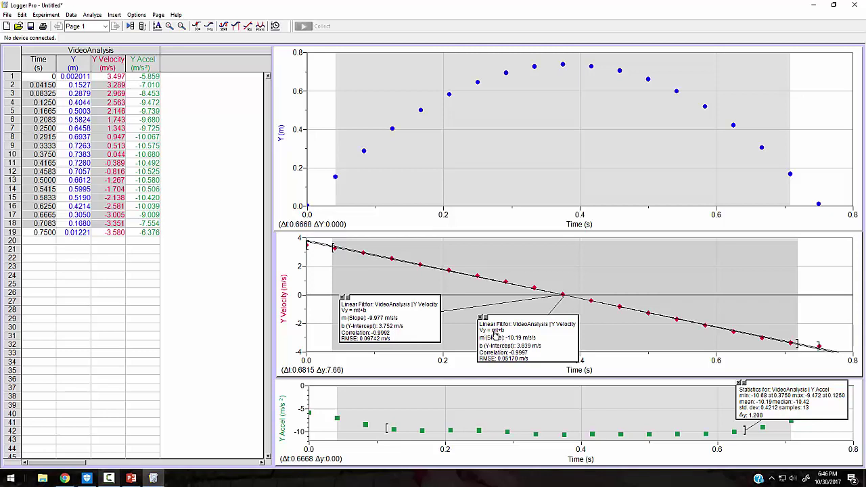
left_click(557, 338)
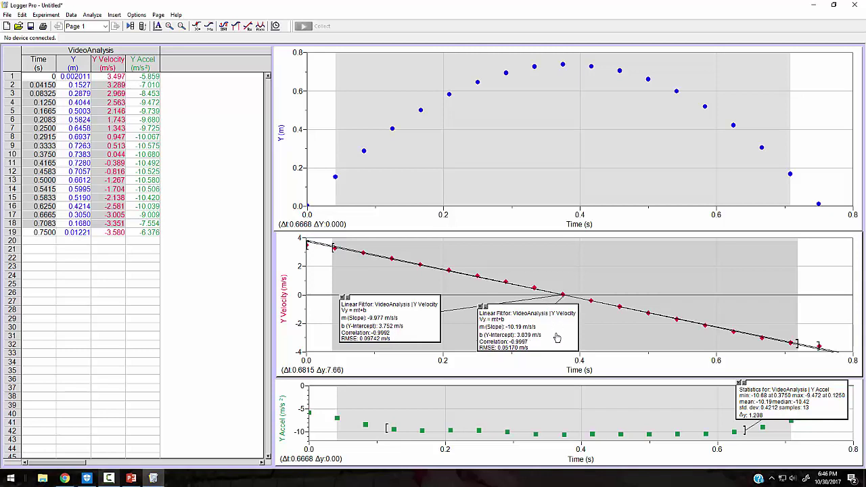
left_click_drag(557, 337, 760, 276)
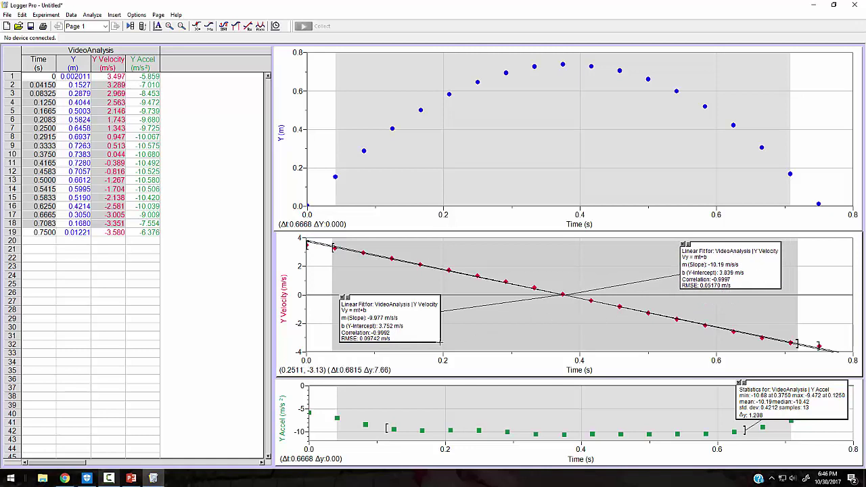
left_click_drag(434, 338, 430, 345)
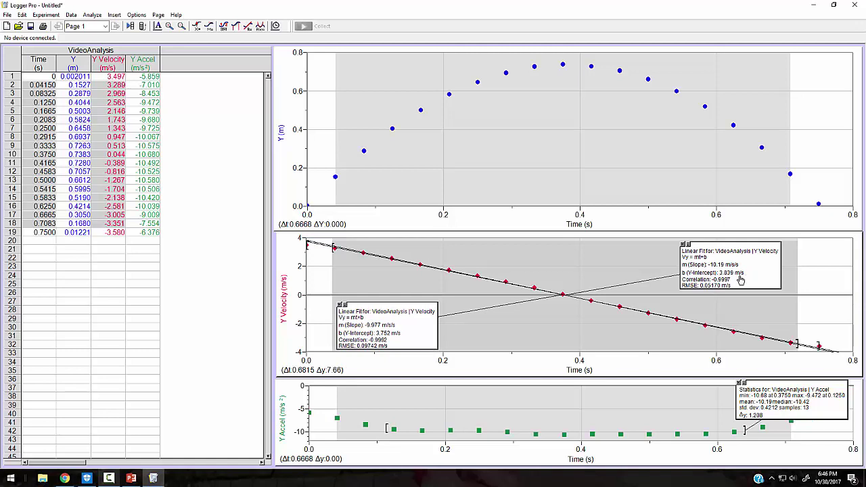
- Place the two linear fit boxes side by side above the Y Velocity line and remove the fit that excludes both end points
left_click_drag(742, 280, 678, 279)
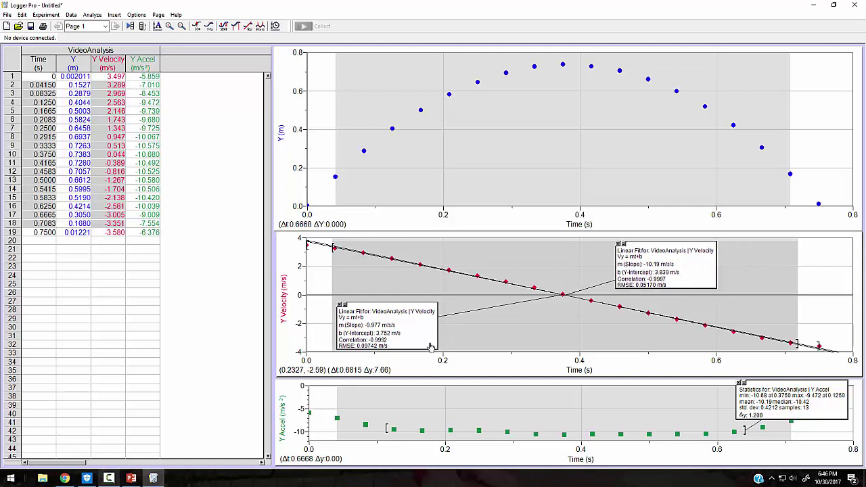
left_click_drag(431, 346, 829, 289)
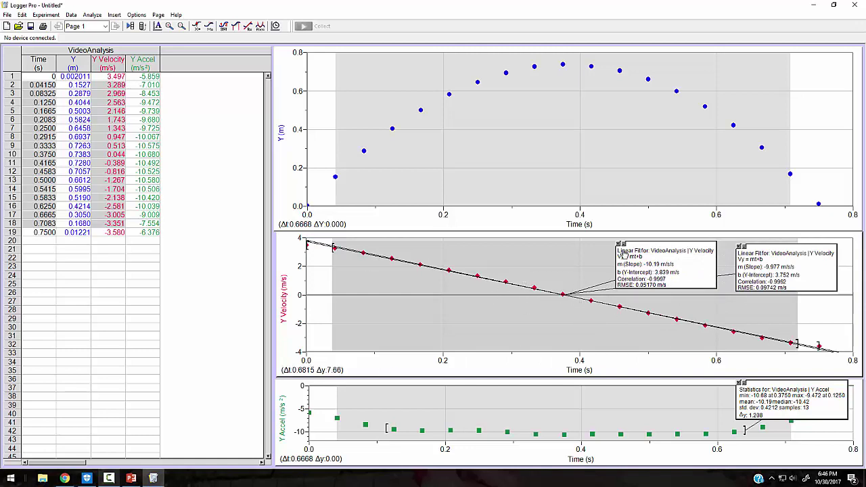
left_click(620, 244)
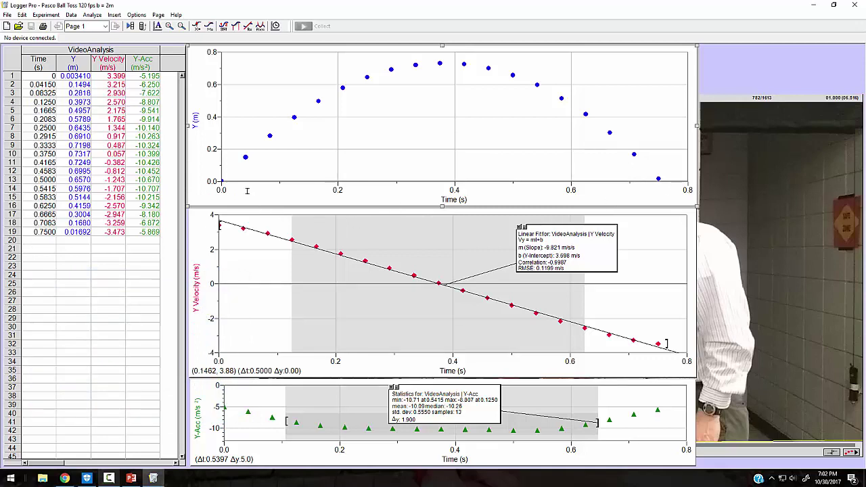
- Open Curve Fit for the Y graph and look through the available general equations, from Proportional to Gaussian
left_click(677, 200)
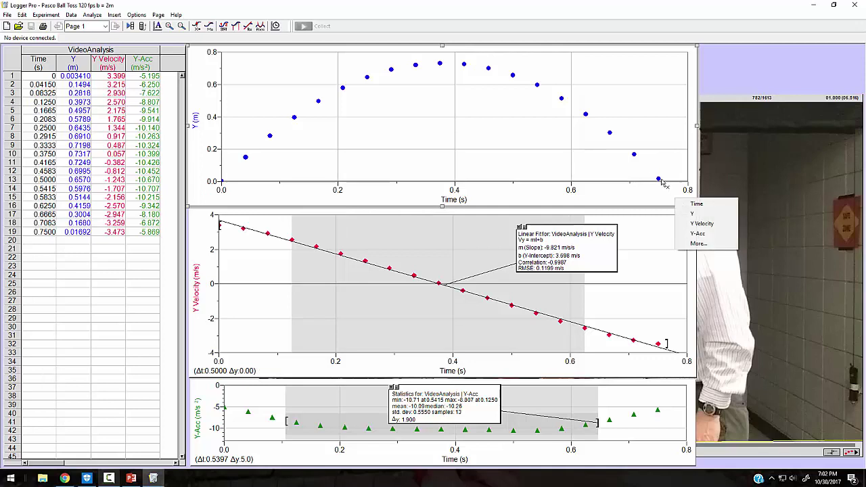
left_click(667, 195)
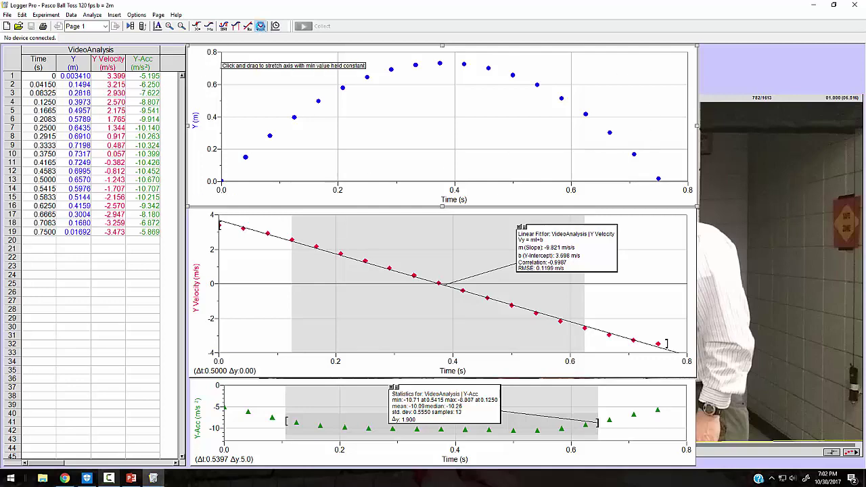
left_click(260, 27)
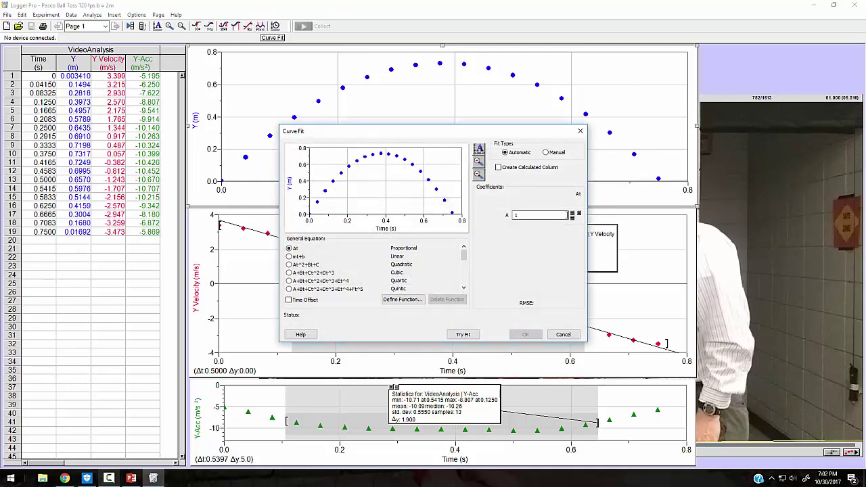
left_click(464, 291)
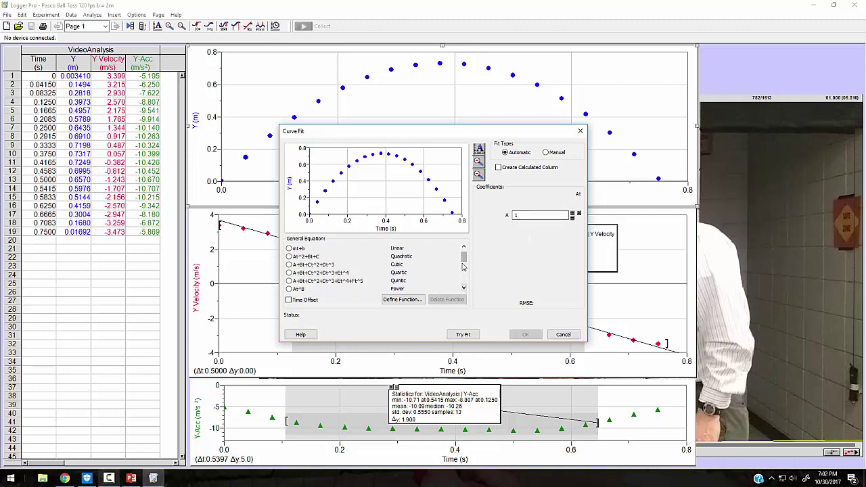
left_click_drag(464, 265, 465, 255)
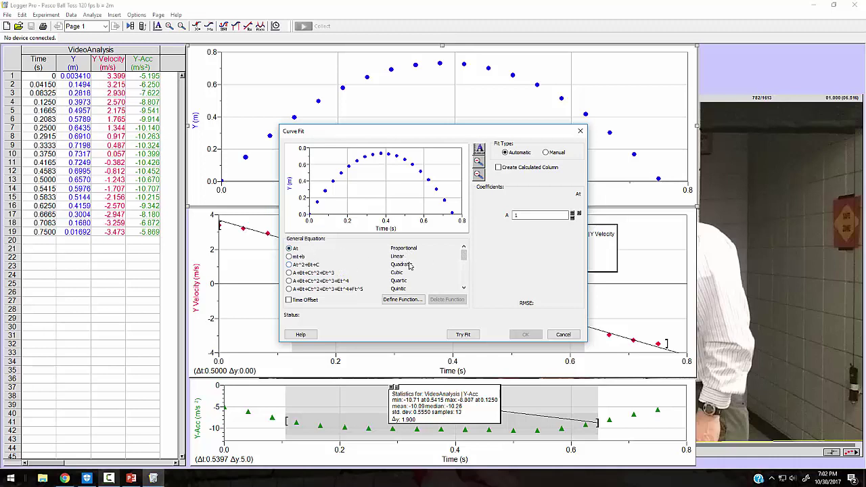
left_click(464, 289)
left_click(464, 288)
left_click(464, 288)
left_click(464, 288)
left_click(465, 288)
left_click(465, 288)
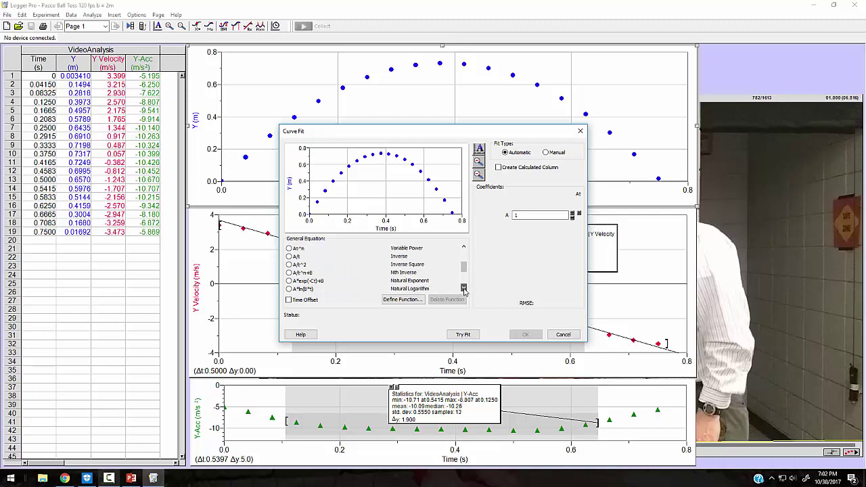
left_click(465, 288)
left_click(464, 289)
left_click(464, 288)
left_click(465, 288)
left_click(464, 289)
left_click(464, 288)
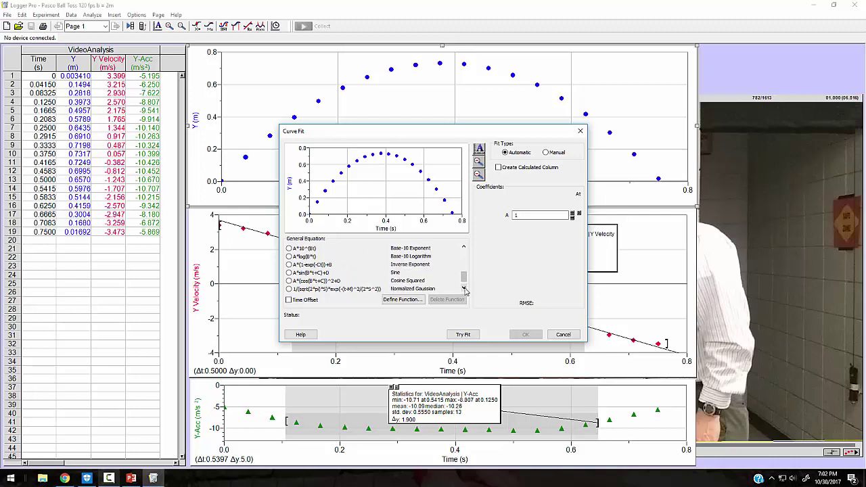
left_click(464, 289)
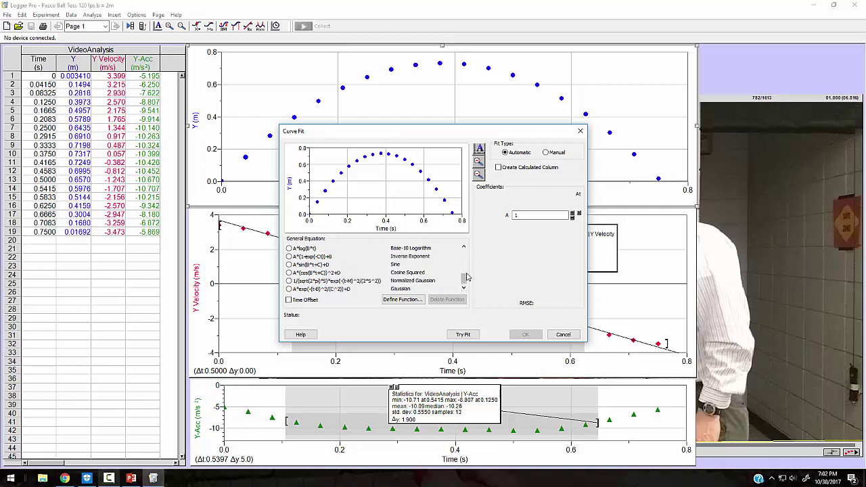
left_click(465, 269)
left_click_drag(466, 269, 465, 255)
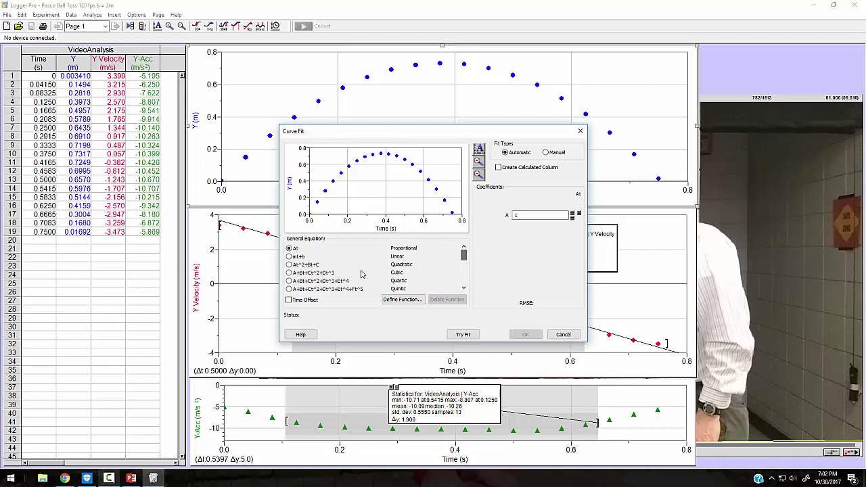
- Fit the quadratic At^2+Bt+C to the Y data, creating and plotting a calculated column alongside the curve fit
left_click(290, 265)
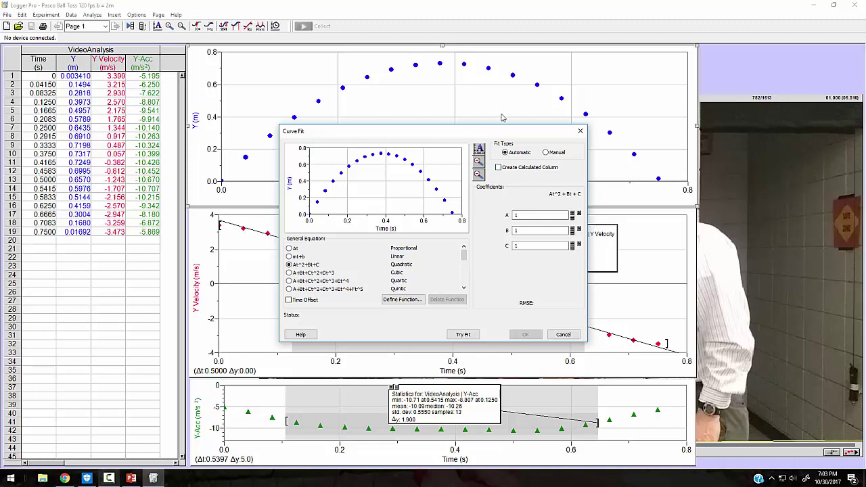
left_click(499, 168)
left_click(499, 178)
left_click(463, 335)
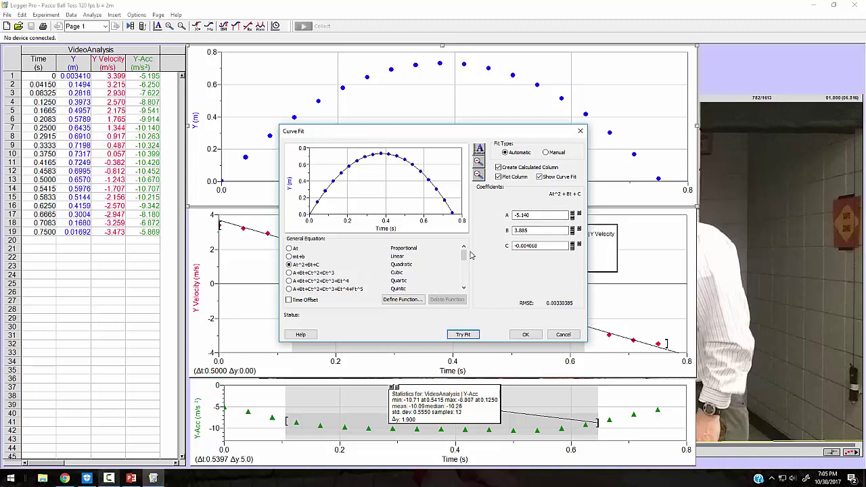
left_click(528, 335)
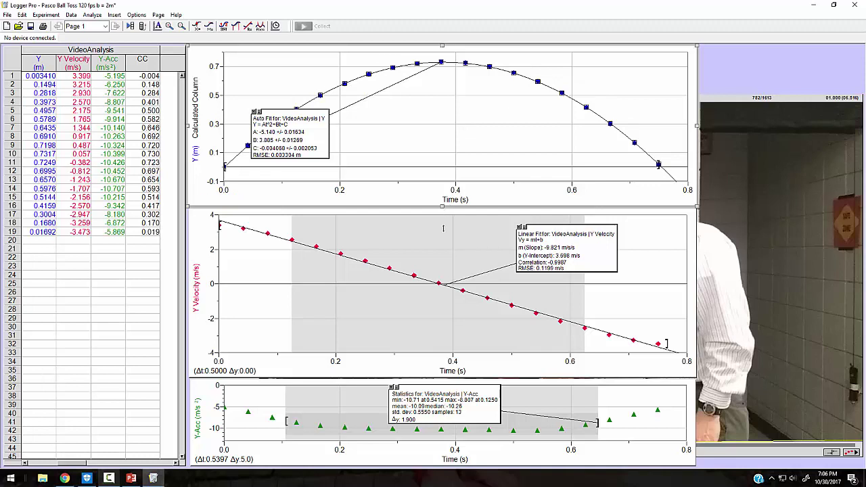
- Enlarge the Y graph downward to the Y-Acc graph and move the quadratic fit box up into the graph's upper left area
left_click_drag(443, 208, 452, 383)
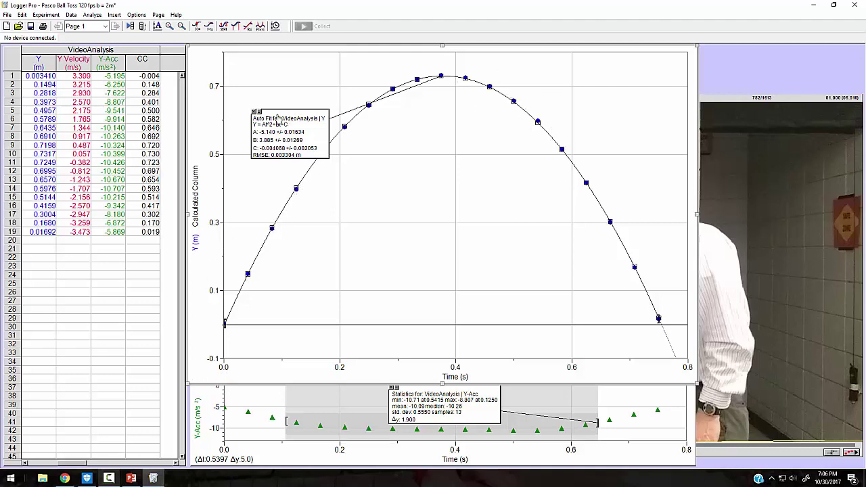
left_click_drag(278, 119, 271, 71)
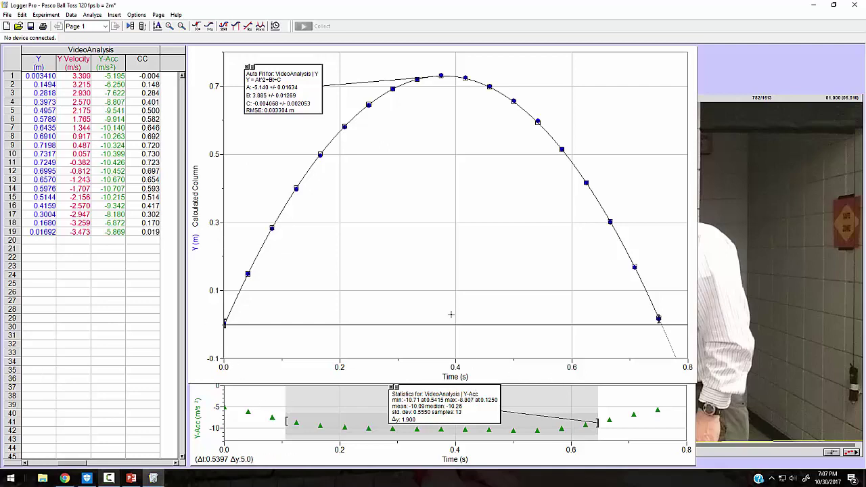
- Shrink the Y graph back above the Y Velocity graph and move the quadratic fit box beneath the curve near its peak
left_click(427, 291)
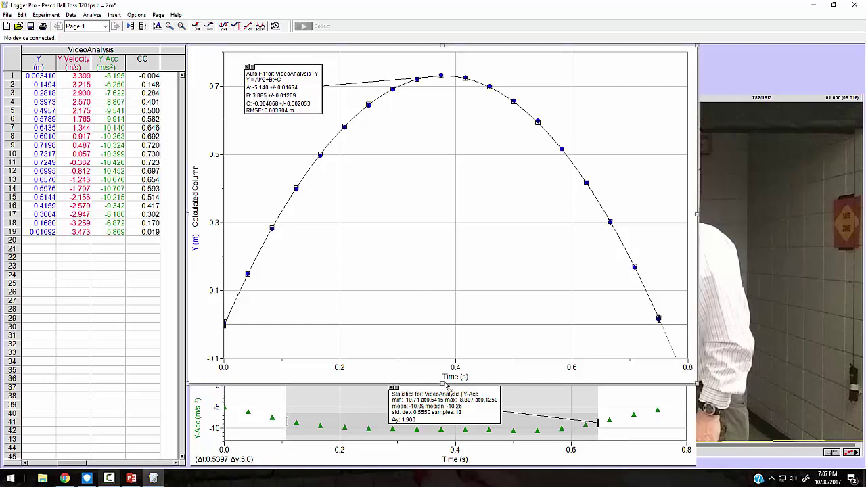
left_click_drag(444, 302, 441, 212)
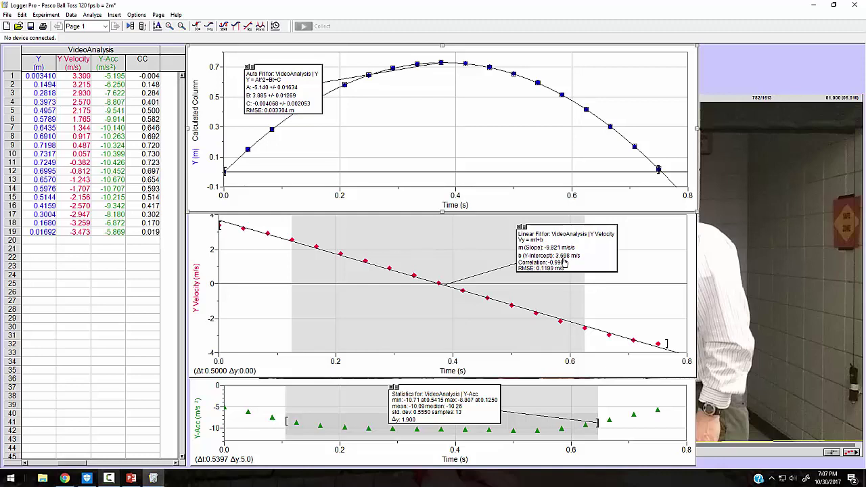
left_click(30, 26)
mouse_move(316, 102)
left_mouse_down()
mouse_move(389, 141)
mouse_move(428, 150)
mouse_move(417, 97)
mouse_move(418, 128)
left_mouse_up()
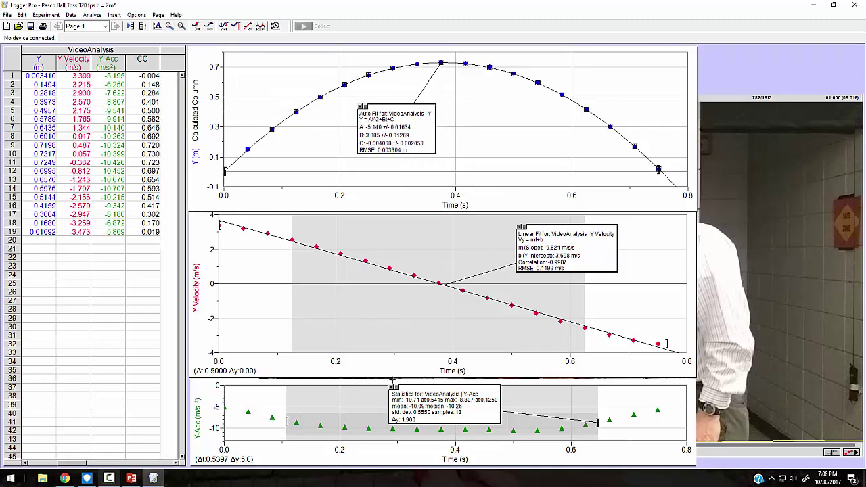
- Select the Y Velocity points from 0 to about 0.375 s, show their integral, and move the integral box below the shaded area
left_click(360, 293)
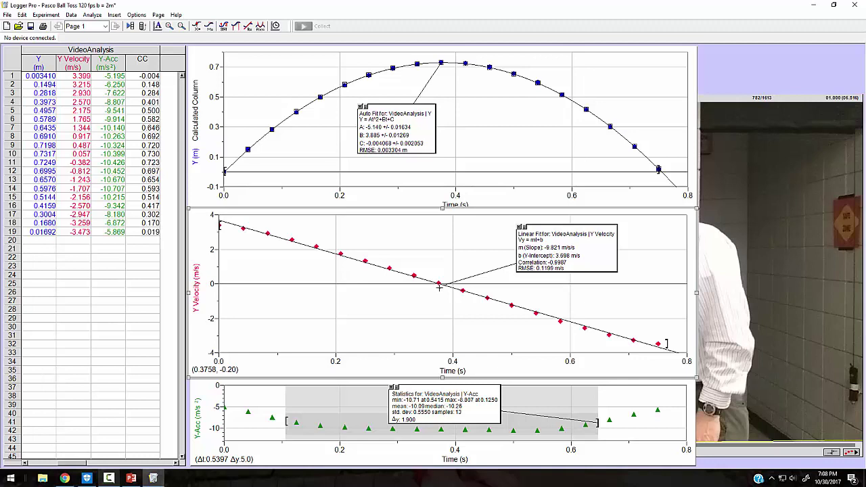
mouse_move(439, 287)
left_mouse_down()
mouse_move(248, 251)
mouse_move(170, 197)
left_mouse_up()
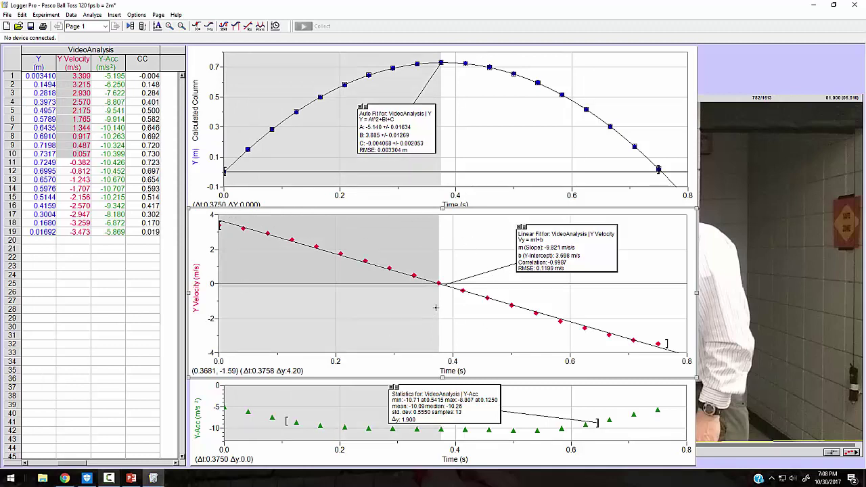
left_click(237, 29)
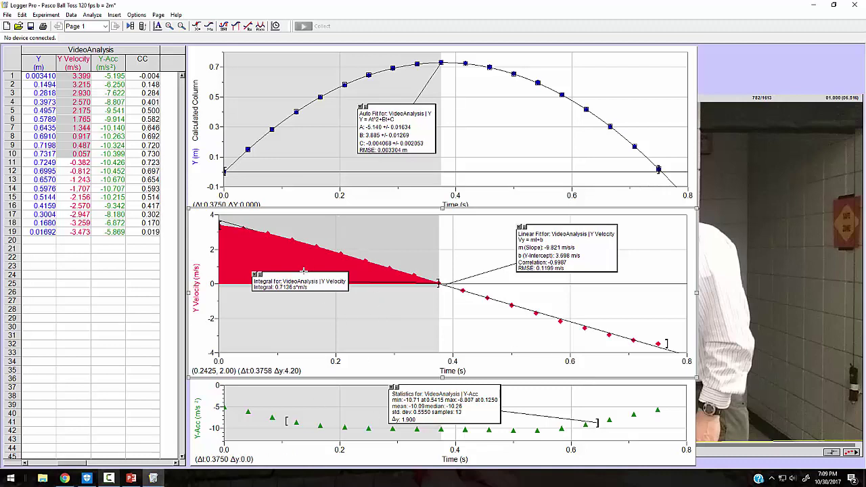
left_click_drag(295, 284, 311, 321)
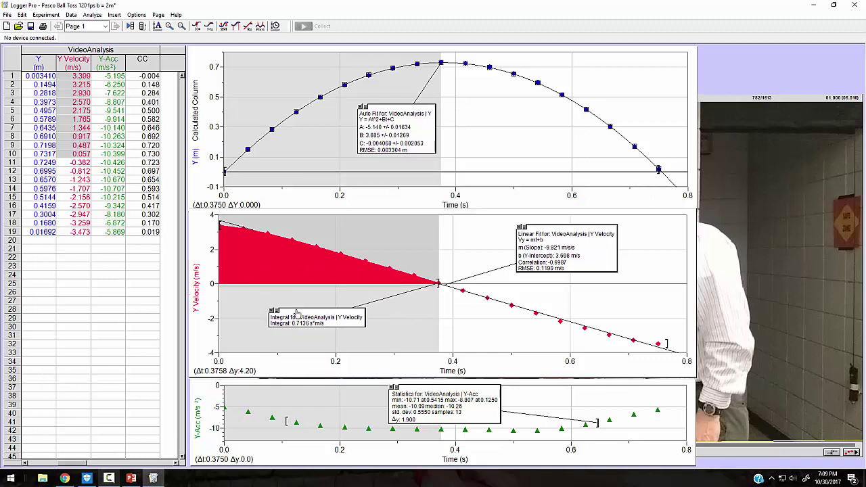